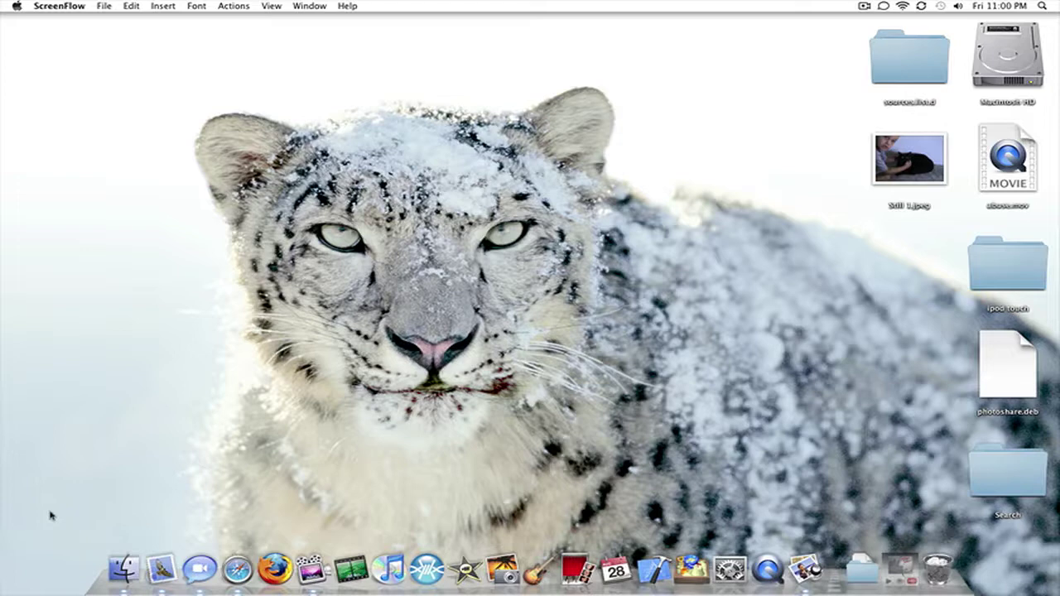
- Open the Movies folder in Finder, enlarge its icons to a medium size, and close the window
{"action": "left_click", "coordinate": [120, 559]}
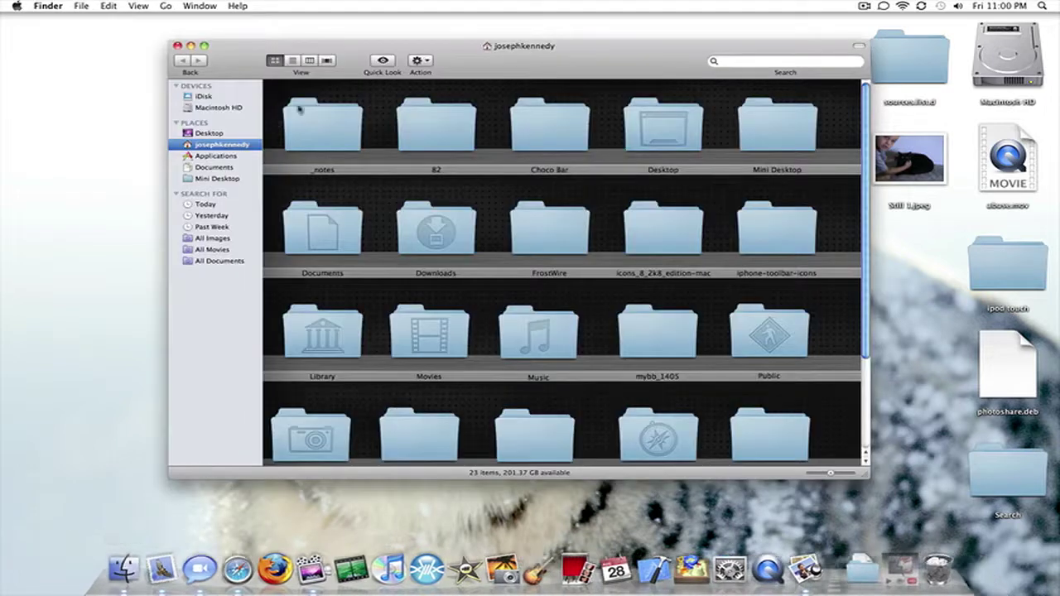
{"action": "double_click", "coordinate": [435, 331]}
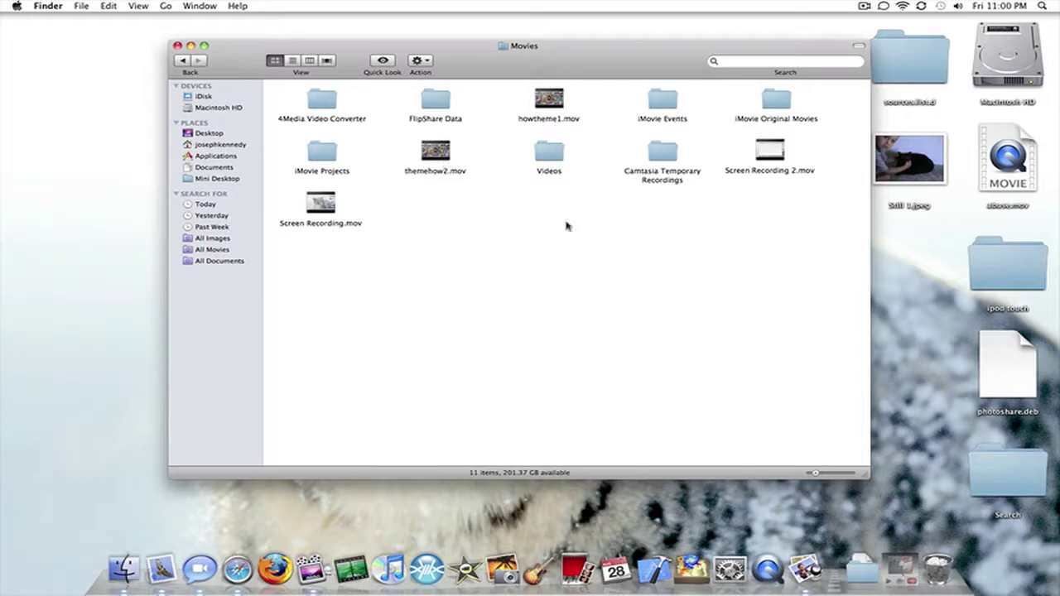
{"action": "left_click_drag", "start_coordinate": [816, 474], "coordinate": [853, 474]}
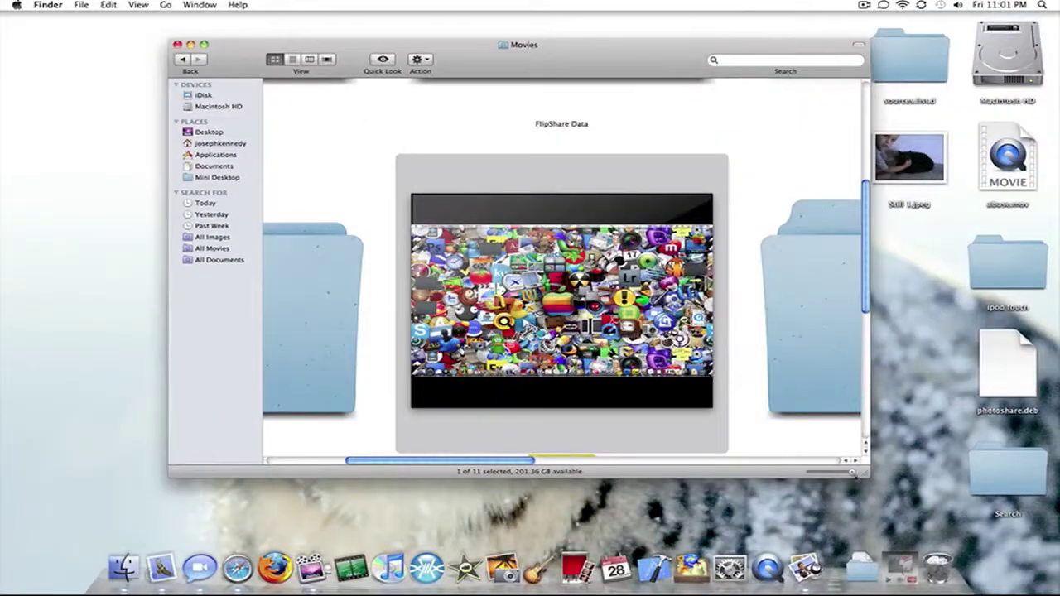
{"action": "left_click_drag", "start_coordinate": [853, 474], "coordinate": [828, 474]}
{"action": "left_click", "coordinate": [702, 395]}
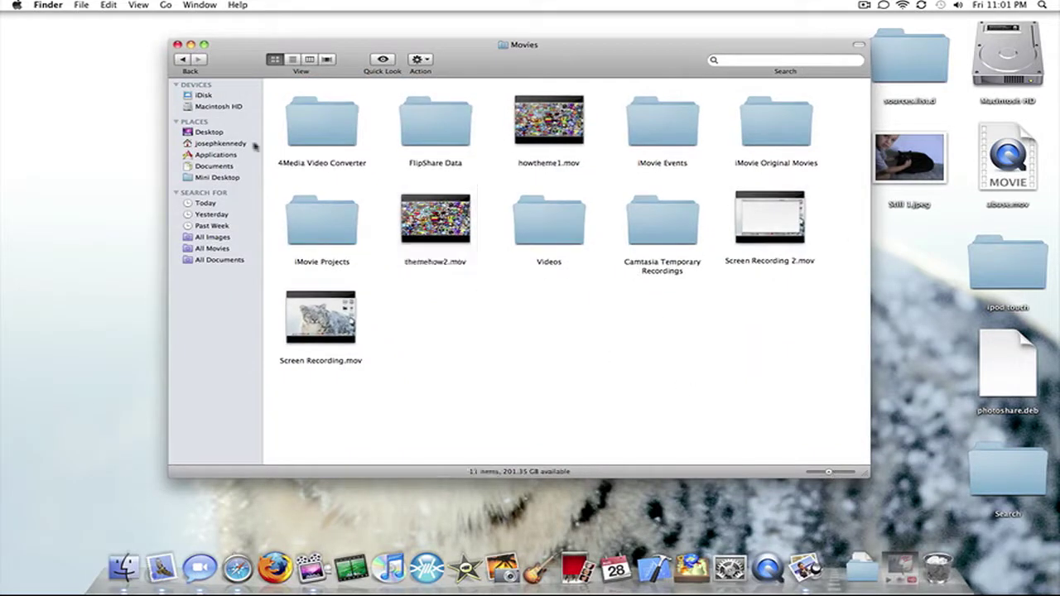
{"action": "left_click", "coordinate": [176, 44]}
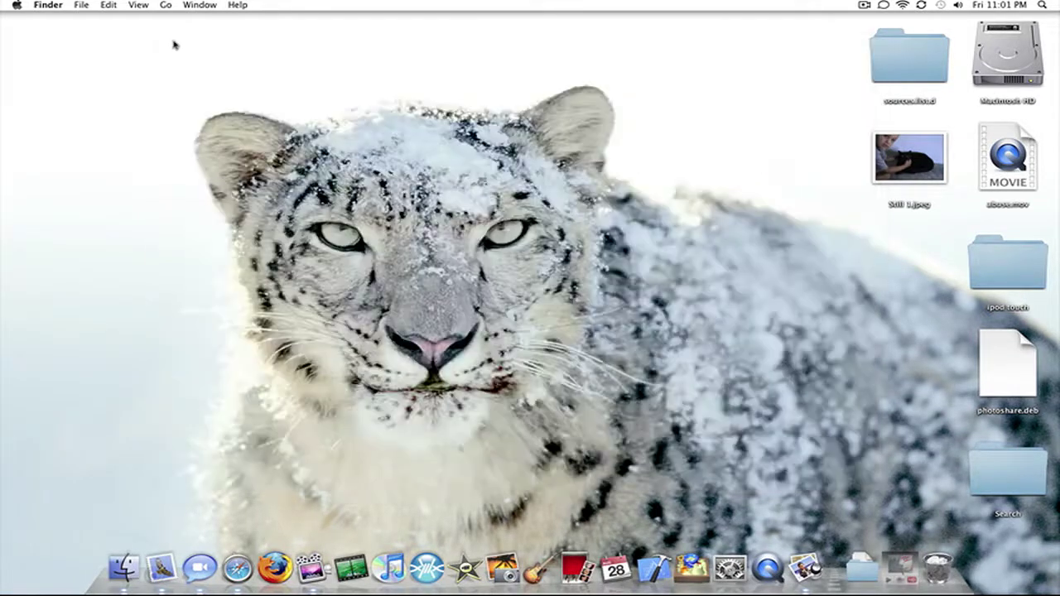
- Switch to QuickTime Player and open a new movie recording window to view the camera feed, closing it without recording
{"action": "left_click", "coordinate": [768, 568]}
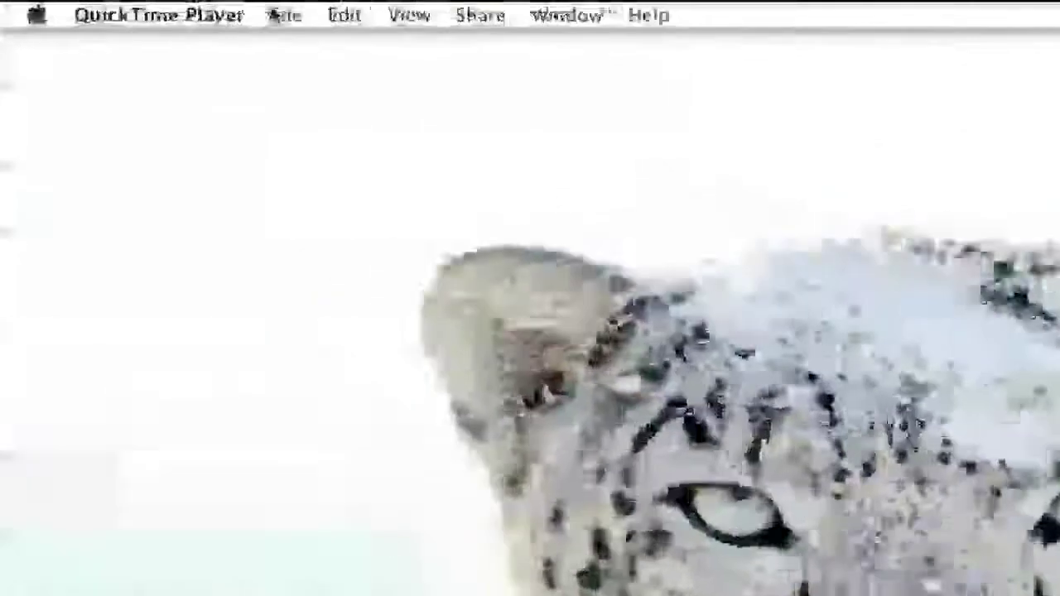
{"action": "left_click", "coordinate": [131, 5]}
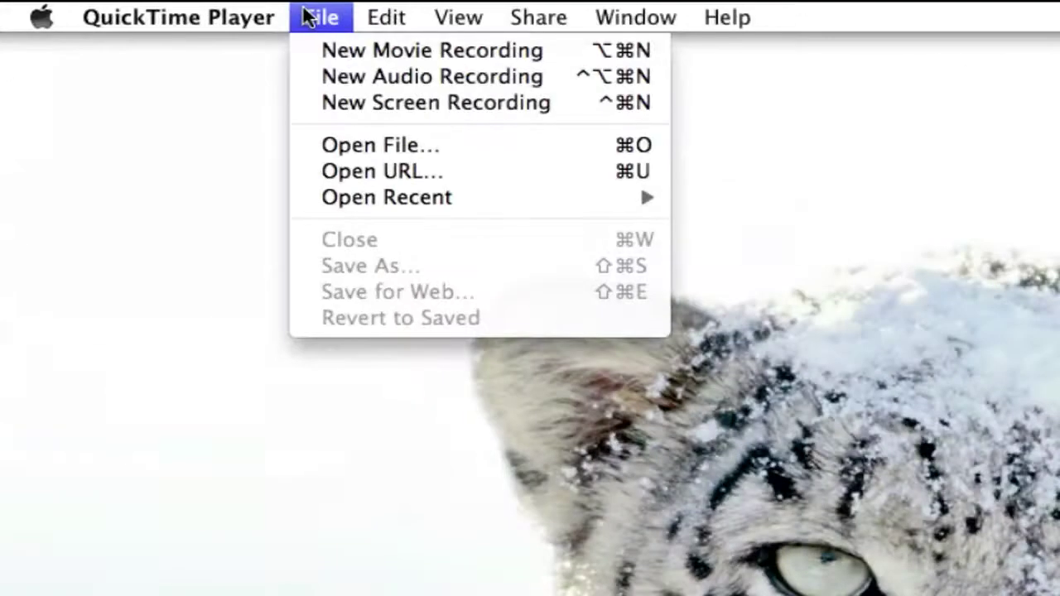
{"action": "left_click", "coordinate": [319, 48]}
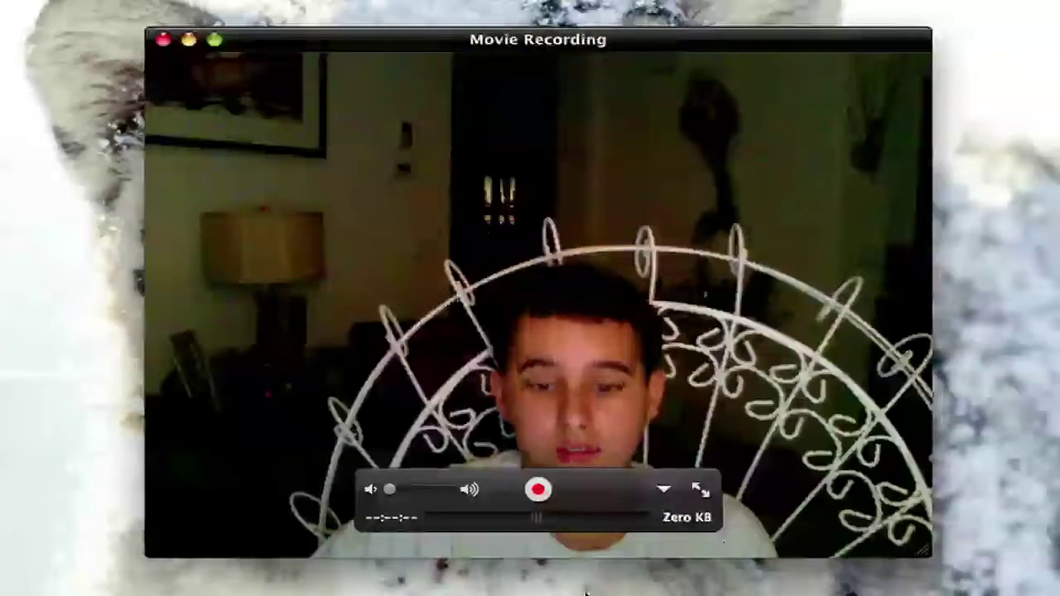
{"action": "left_click", "coordinate": [163, 39]}
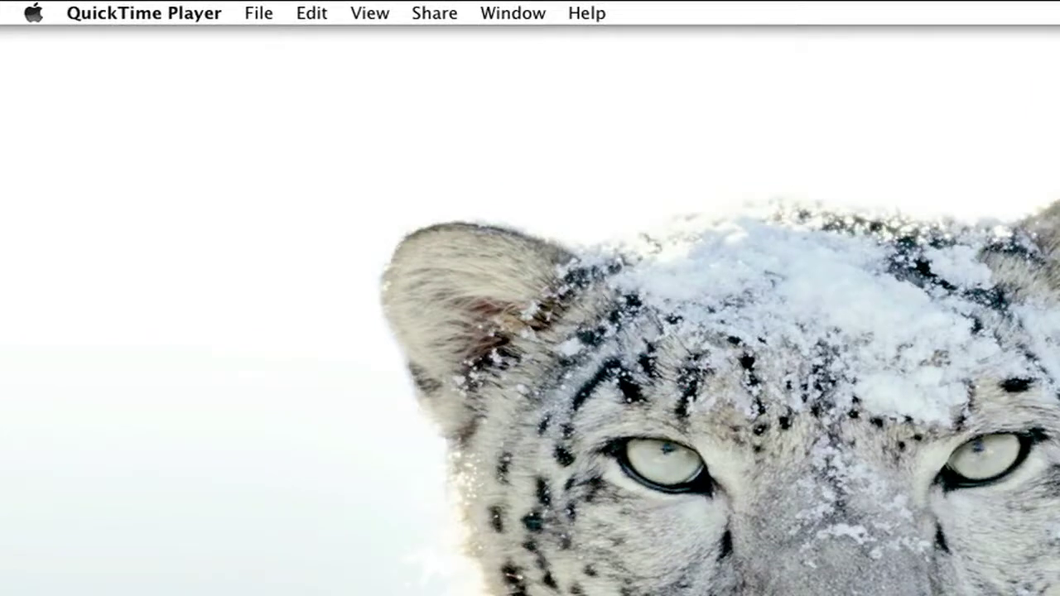
- Open a new audio recording window to view its controls and close it without recording
{"action": "left_click", "coordinate": [259, 14]}
{"action": "left_click", "coordinate": [306, 77]}
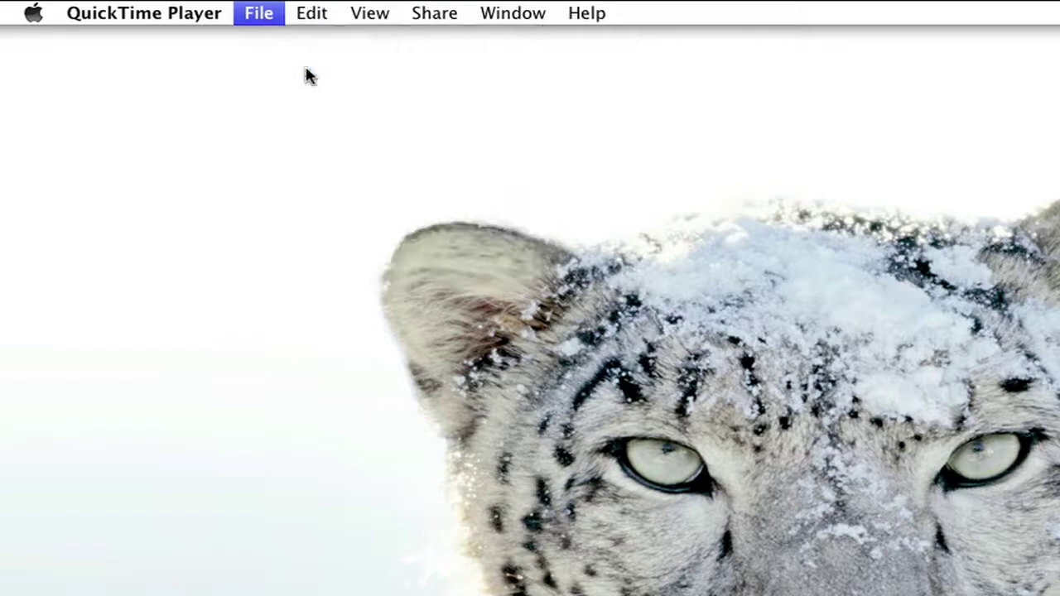
{"action": "left_click_drag", "start_coordinate": [340, 182], "coordinate": [1018, 406]}
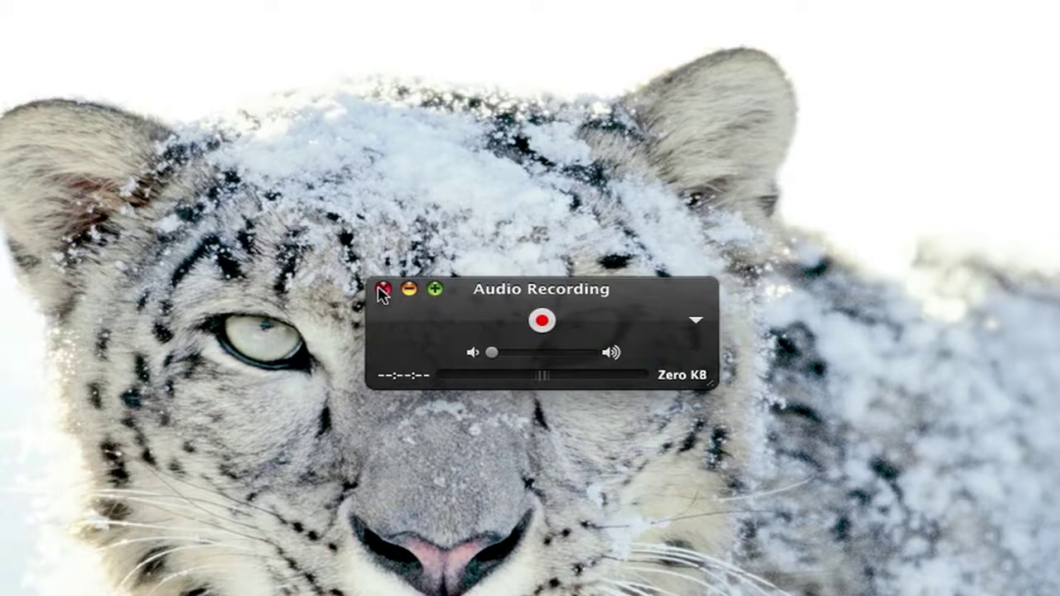
{"action": "left_click", "coordinate": [384, 290]}
- Open a new screen recording window
{"action": "left_click", "coordinate": [276, 16]}
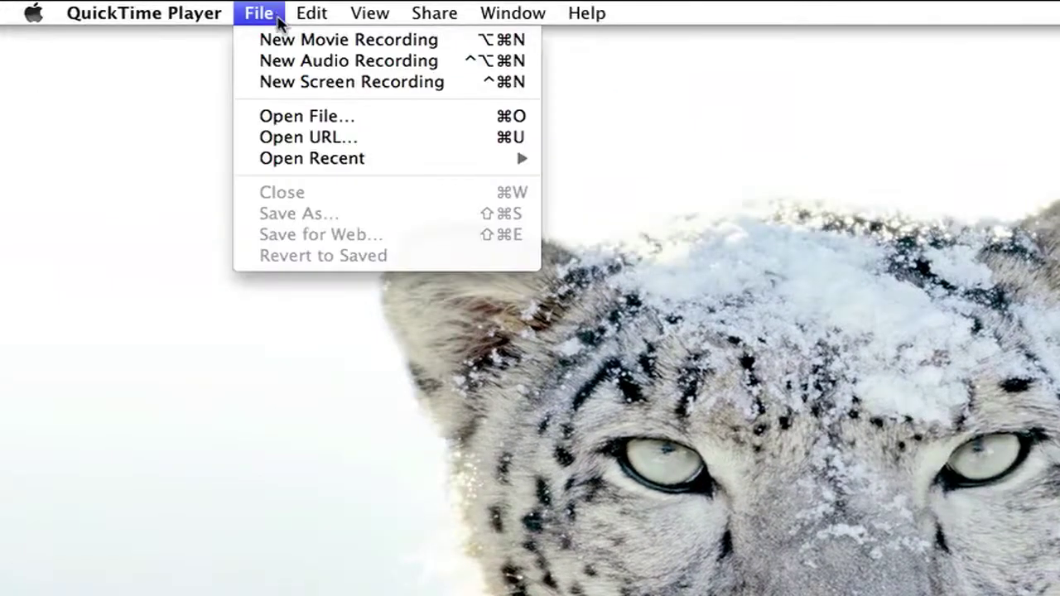
{"action": "left_click", "coordinate": [296, 83]}
{"action": "left_click_drag", "start_coordinate": [308, 190], "coordinate": [627, 374]}
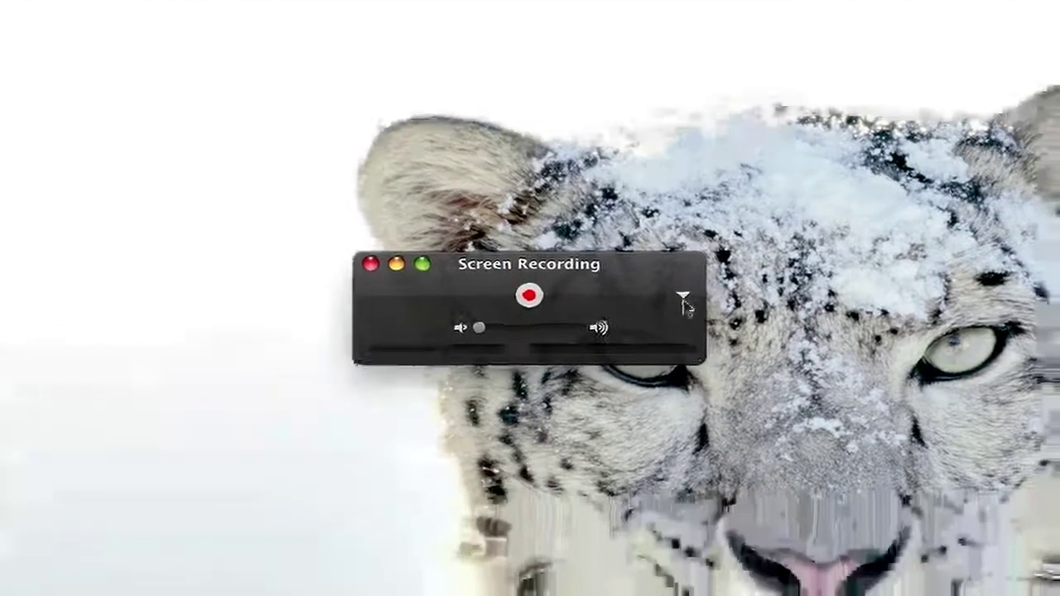
{"action": "left_click", "coordinate": [707, 402]}
- Examine the microphone, quality and save location options for the screen recording without changing them
{"action": "left_click", "coordinate": [682, 298]}
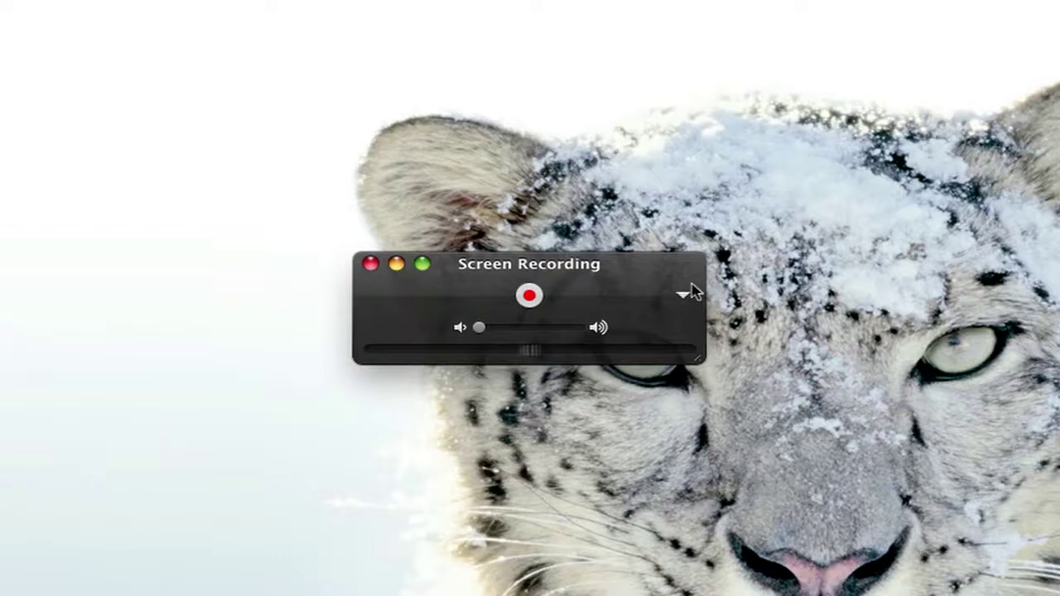
{"action": "left_click_drag", "start_coordinate": [701, 359], "coordinate": [680, 334]}
{"action": "left_click", "coordinate": [683, 296]}
{"action": "left_click", "coordinate": [636, 295]}
{"action": "left_click", "coordinate": [684, 296]}
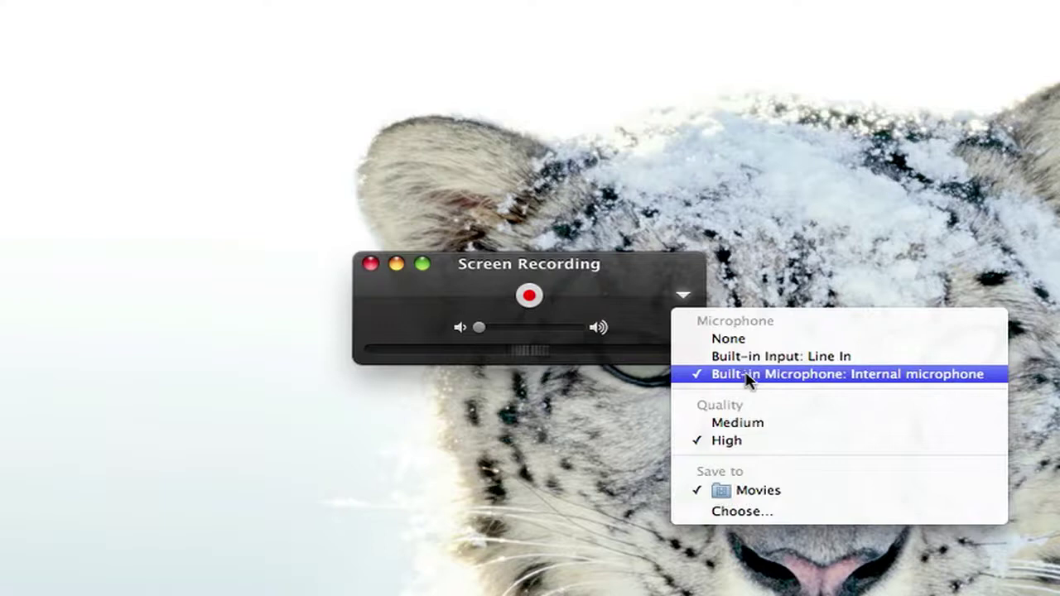
{"action": "left_click", "coordinate": [627, 303]}
{"action": "left_click", "coordinate": [684, 295]}
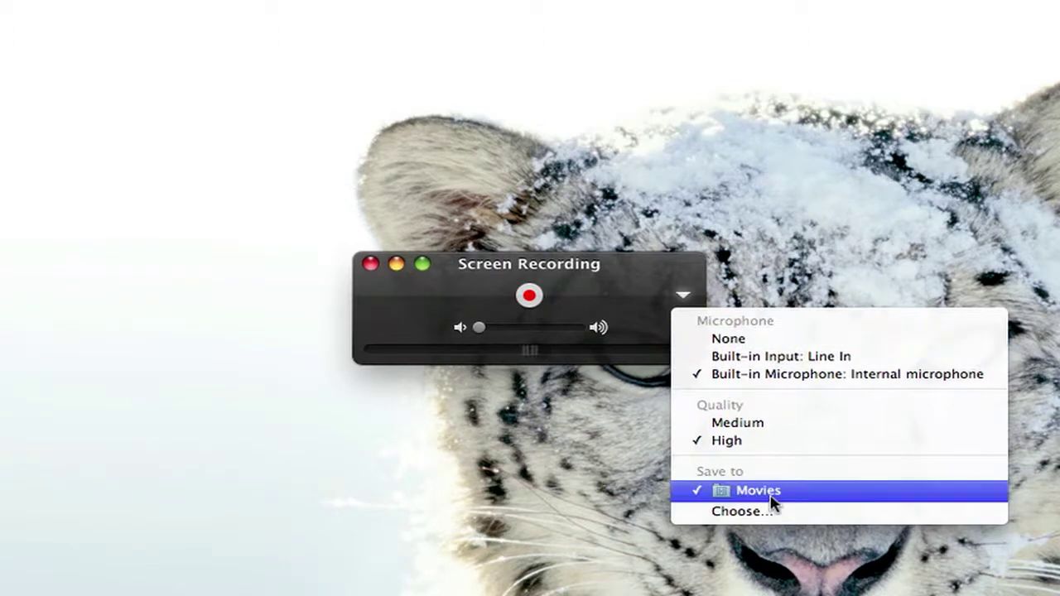
{"action": "left_click", "coordinate": [660, 288]}
- Record the screen for a few seconds and stop the recording
{"action": "left_click", "coordinate": [540, 300]}
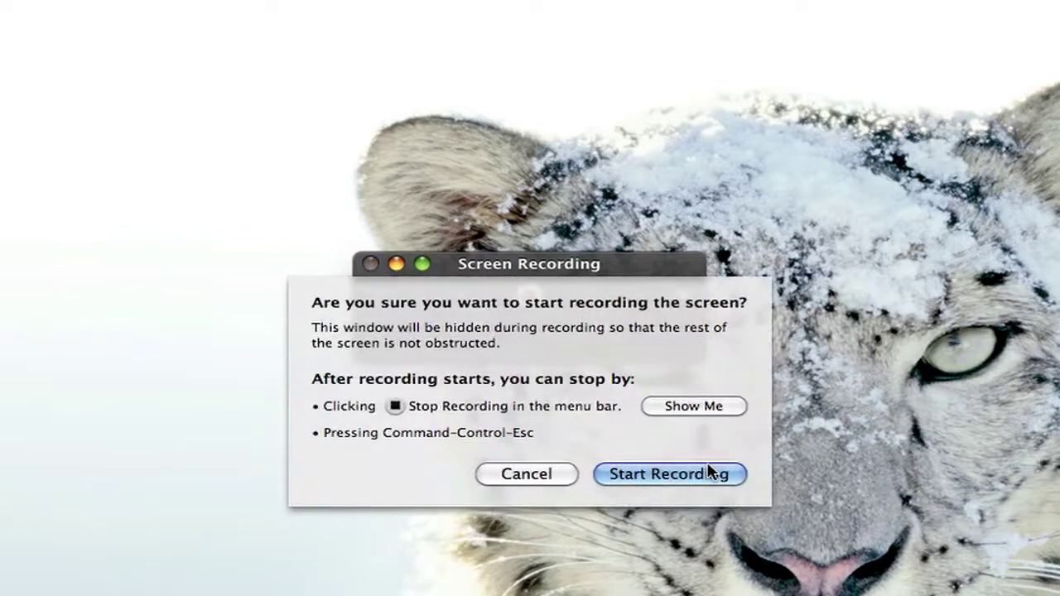
{"action": "left_click", "coordinate": [713, 472]}
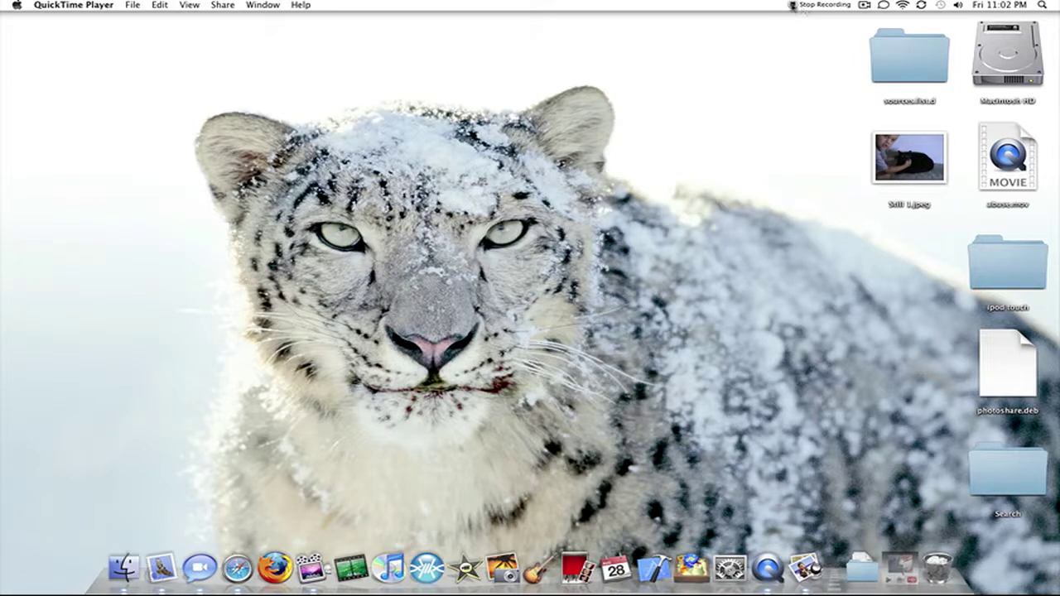
{"action": "left_click", "coordinate": [791, 5]}
{"action": "left_click", "coordinate": [793, 30]}
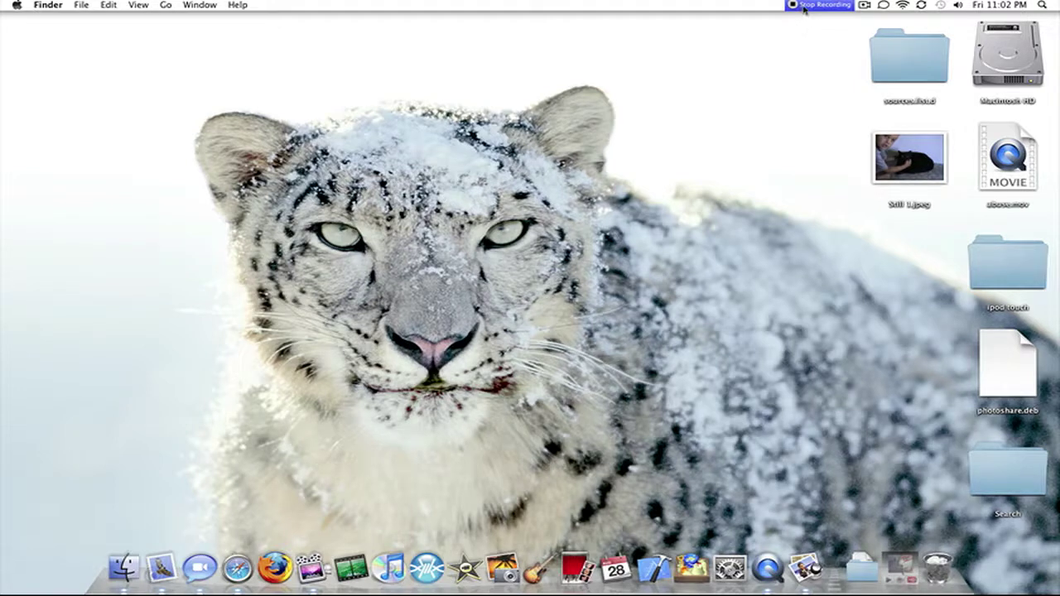
{"action": "left_click", "coordinate": [804, 7]}
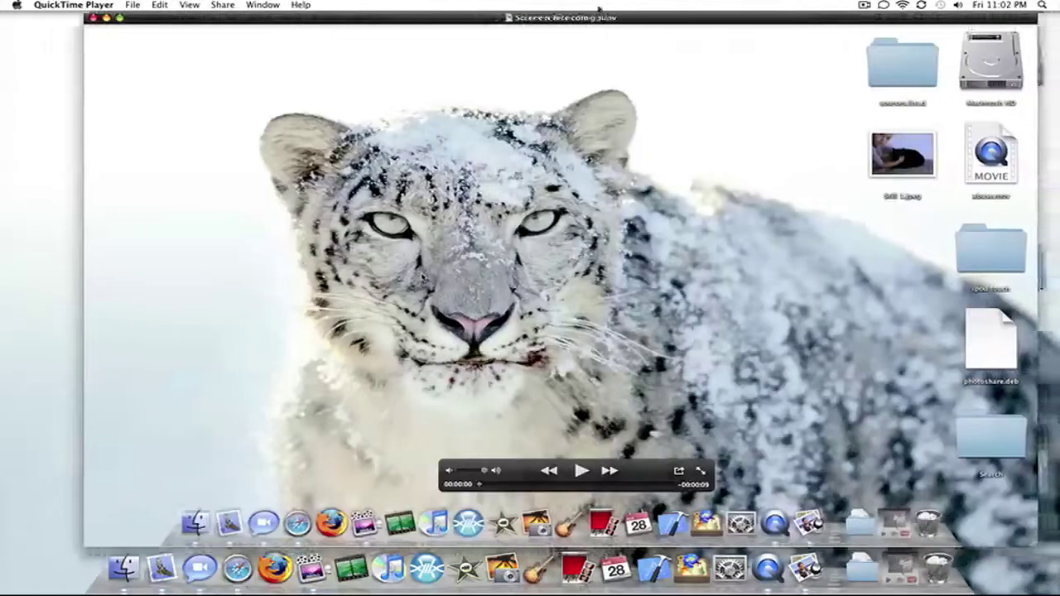
- Play back the finished screen recording, pause it near its end and close its window
{"action": "left_click_drag", "start_coordinate": [598, 10], "coordinate": [527, 10]}
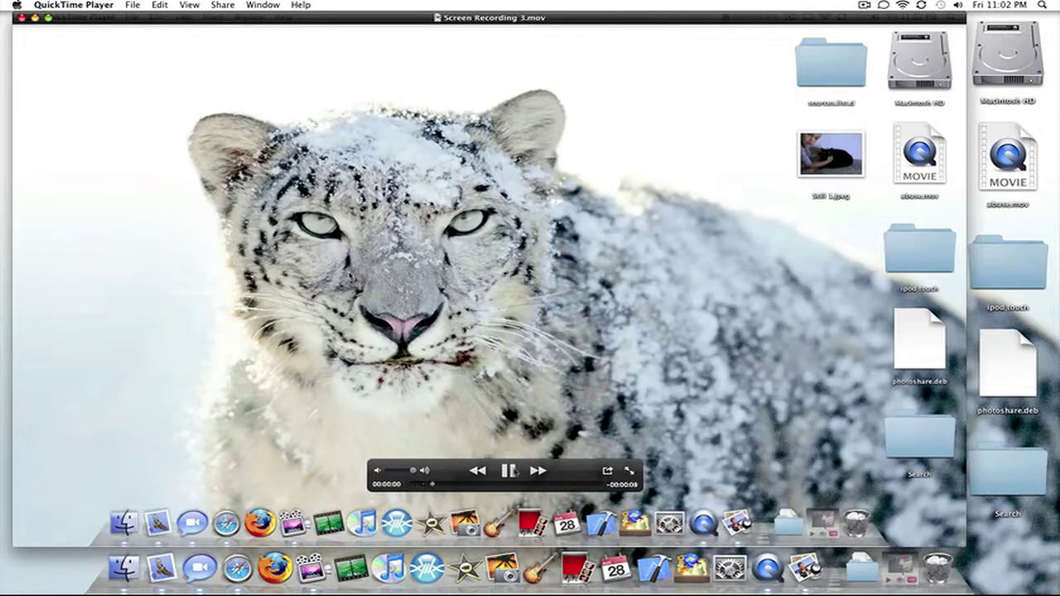
{"action": "left_click", "coordinate": [509, 471]}
{"action": "left_click", "coordinate": [511, 470]}
{"action": "left_click", "coordinate": [510, 471]}
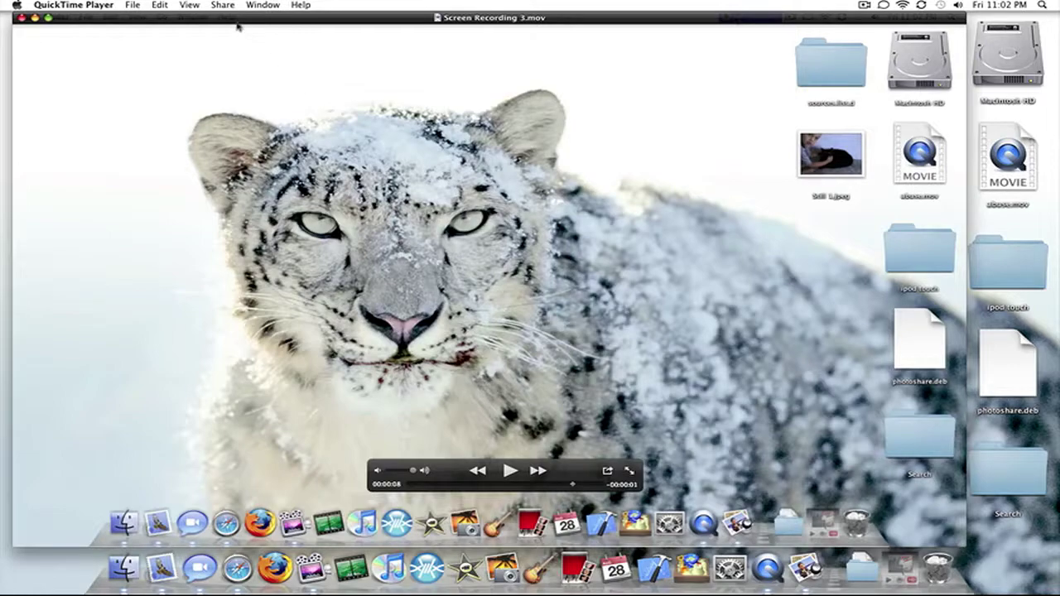
{"action": "left_click_drag", "start_coordinate": [103, 19], "coordinate": [121, 7]}
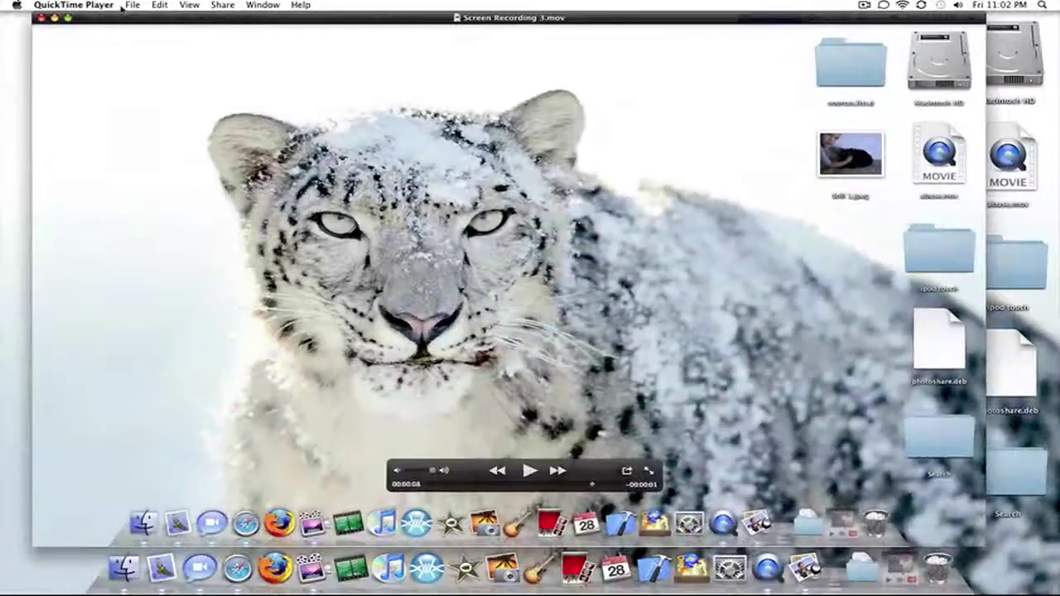
{"action": "left_click", "coordinate": [42, 17]}
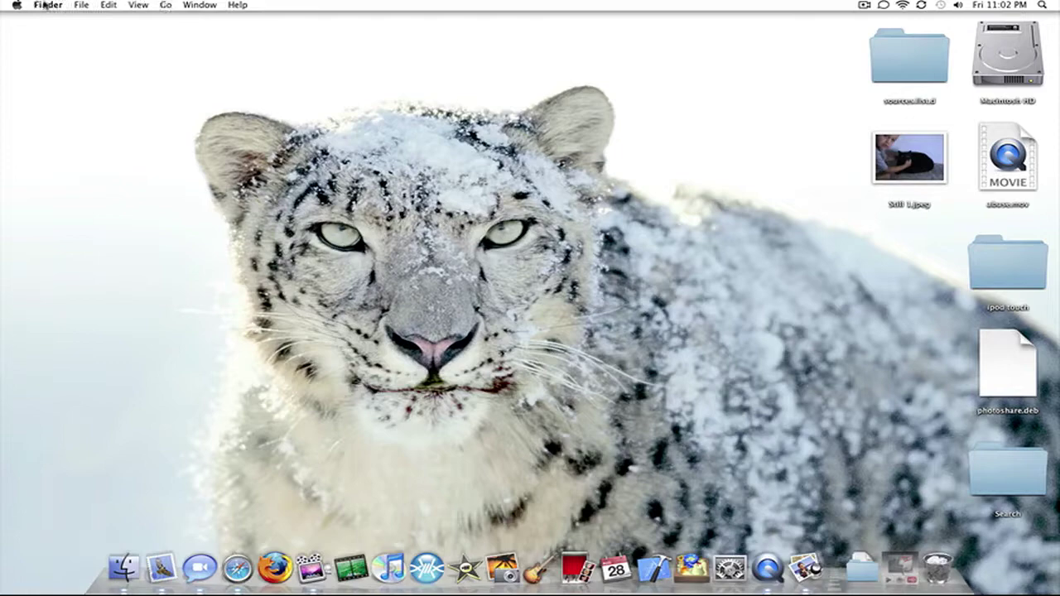
{"action": "left_click", "coordinate": [46, 6]}
{"action": "left_click", "coordinate": [862, 568]}
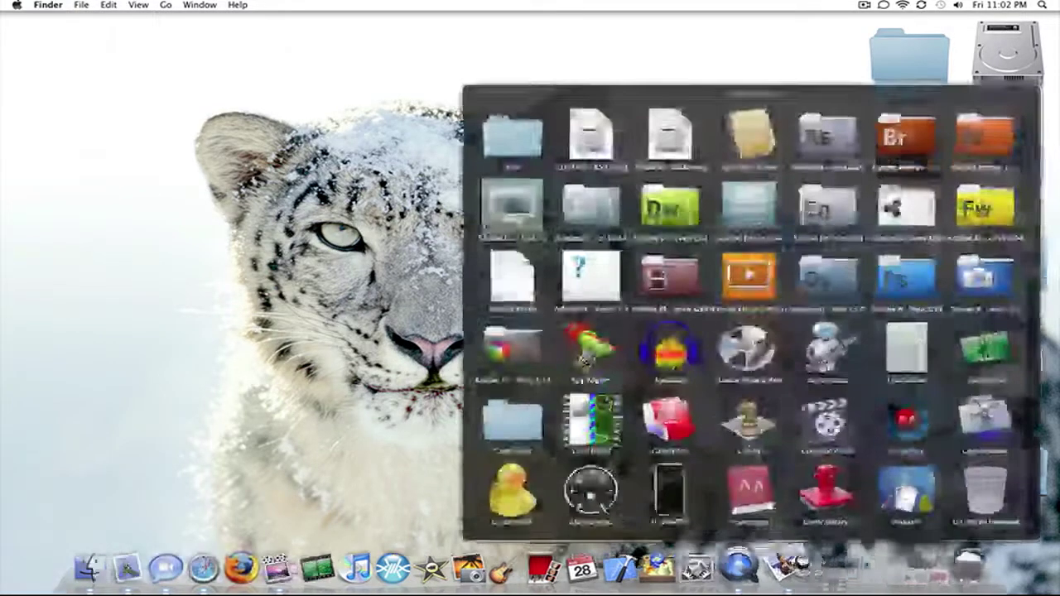
{"action": "left_click", "coordinate": [862, 568]}
- Return to QuickTime Player and record a camera movie a few seconds long
{"action": "left_click", "coordinate": [758, 563]}
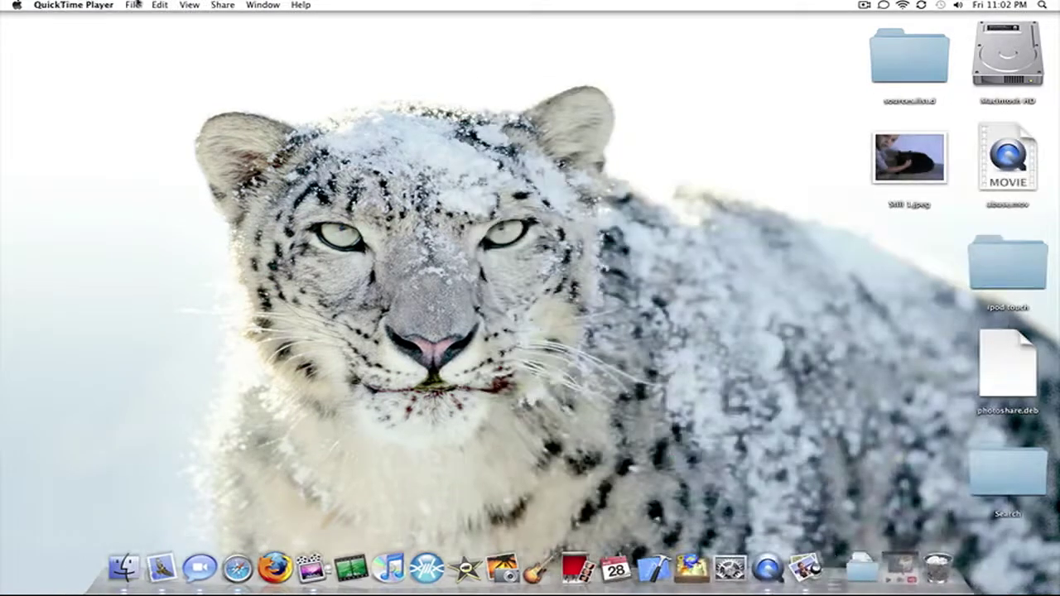
{"action": "left_click", "coordinate": [217, 4]}
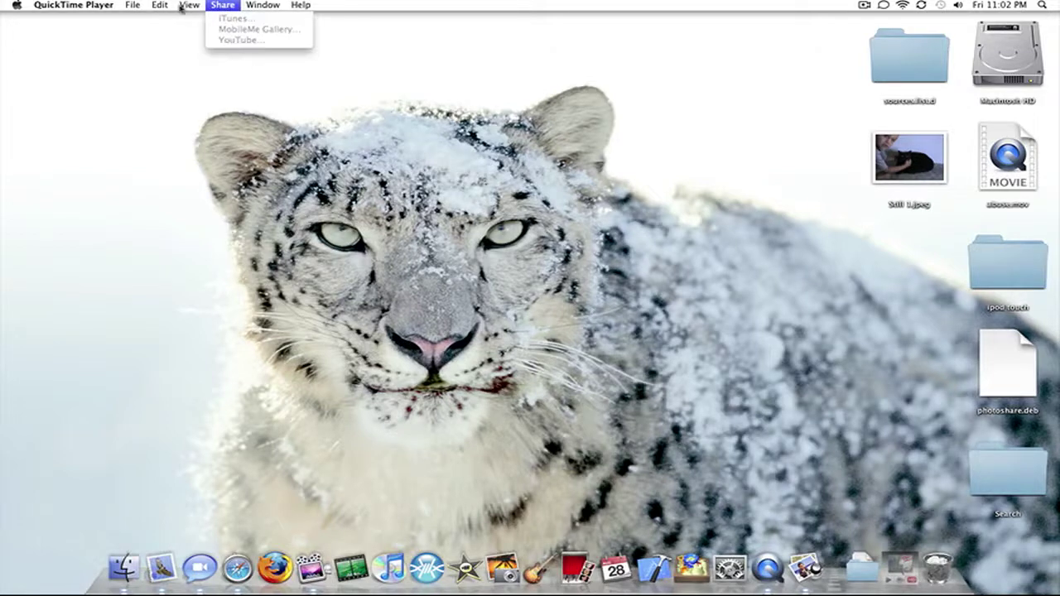
{"action": "left_click", "coordinate": [141, 19]}
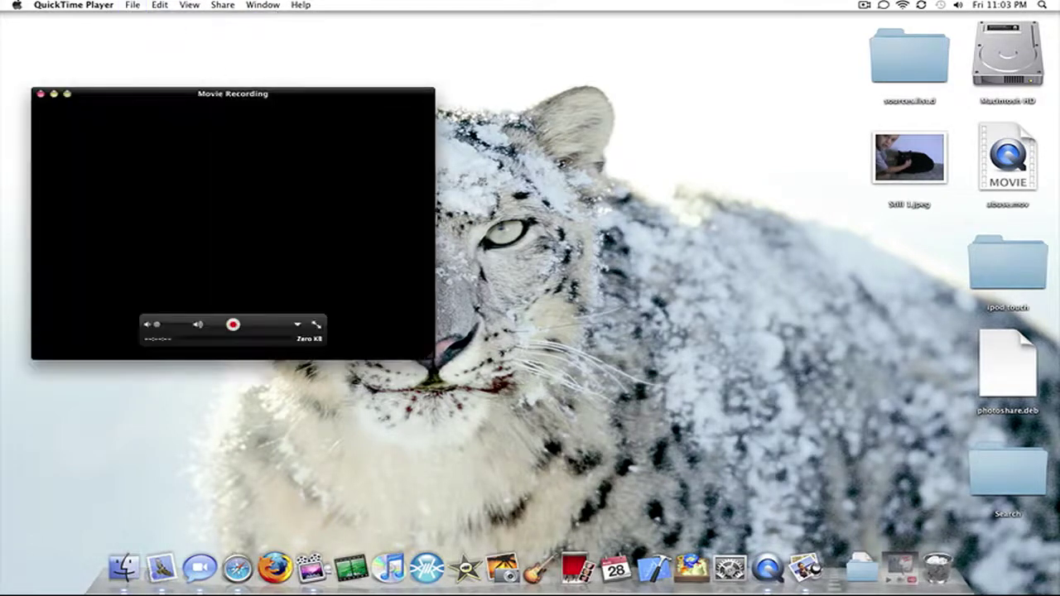
{"action": "left_click", "coordinate": [233, 325]}
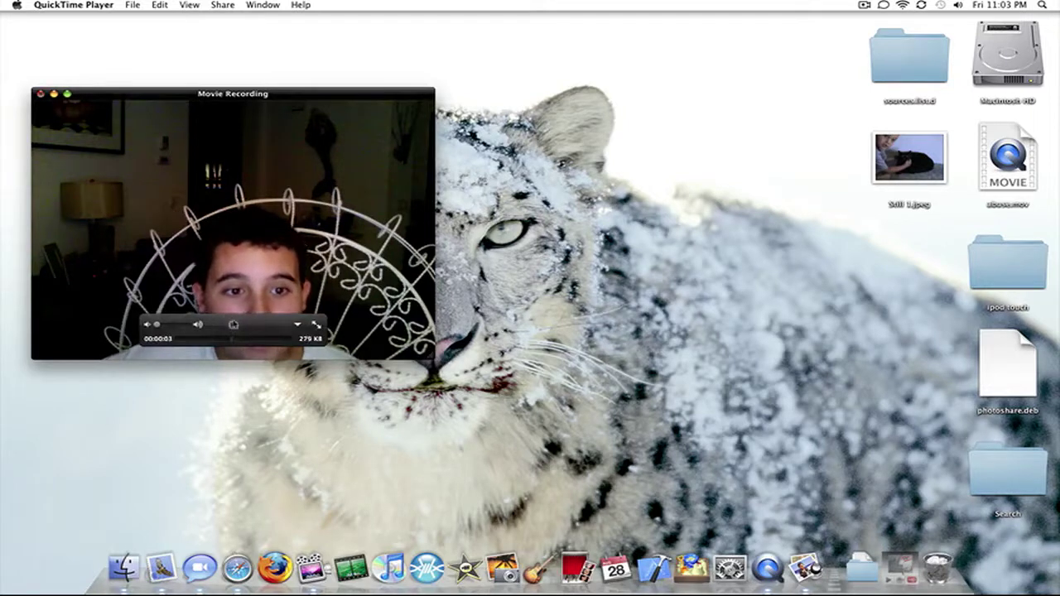
{"action": "left_click", "coordinate": [233, 324]}
- Open the YouTube publishing sign-in form for the recorded movie and cancel it without signing in
{"action": "left_click", "coordinate": [224, 5]}
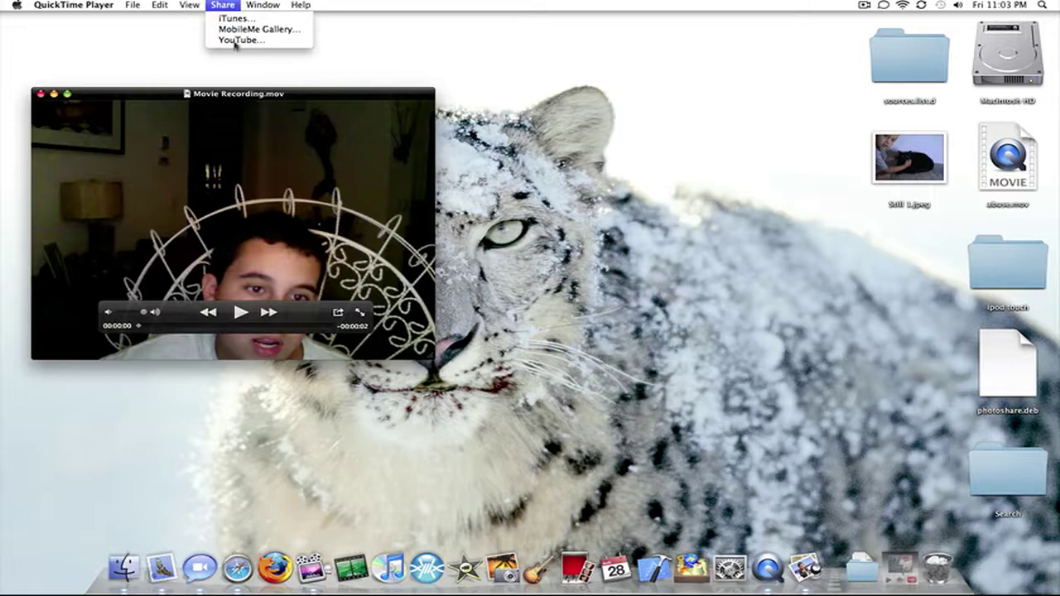
{"action": "left_click", "coordinate": [232, 40]}
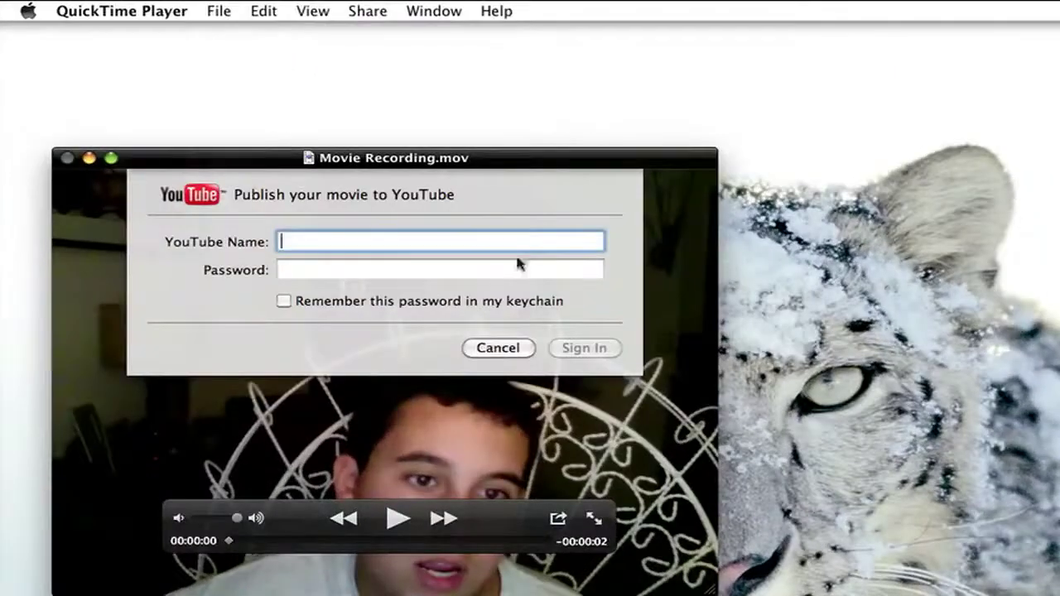
{"action": "left_click", "coordinate": [498, 348]}
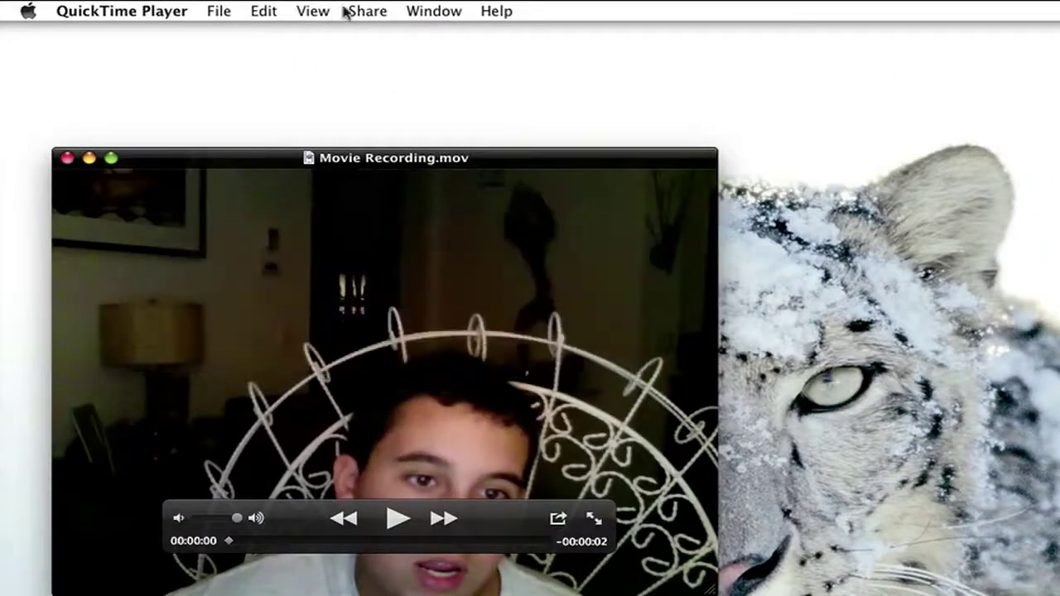
- View the sharing destinations for the recorded movie and move its window closer to the middle of the desktop
{"action": "left_click", "coordinate": [364, 10]}
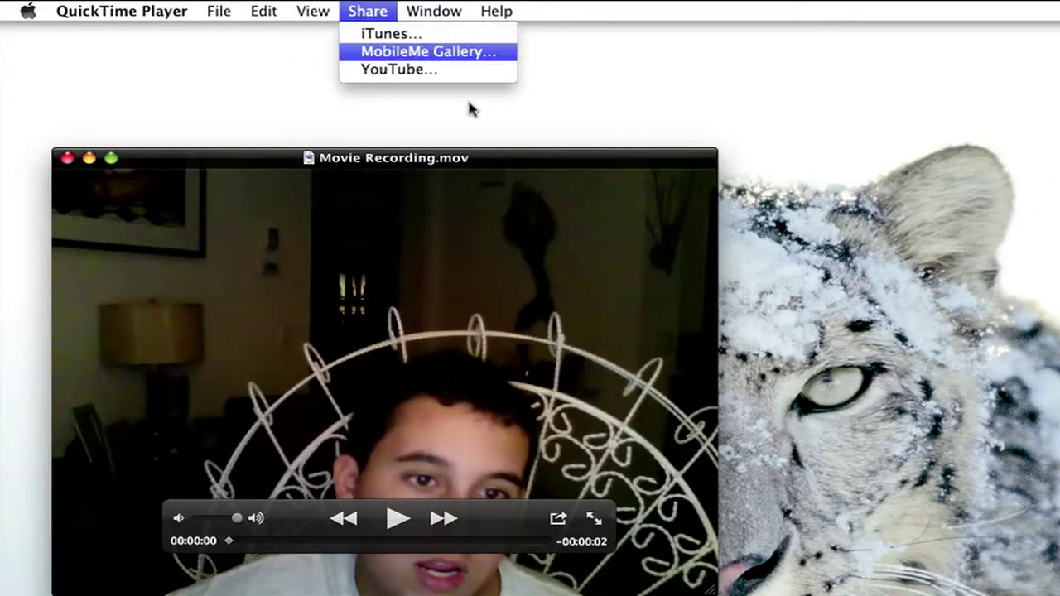
{"action": "left_click", "coordinate": [488, 162]}
{"action": "left_click_drag", "start_coordinate": [486, 163], "coordinate": [591, 134]}
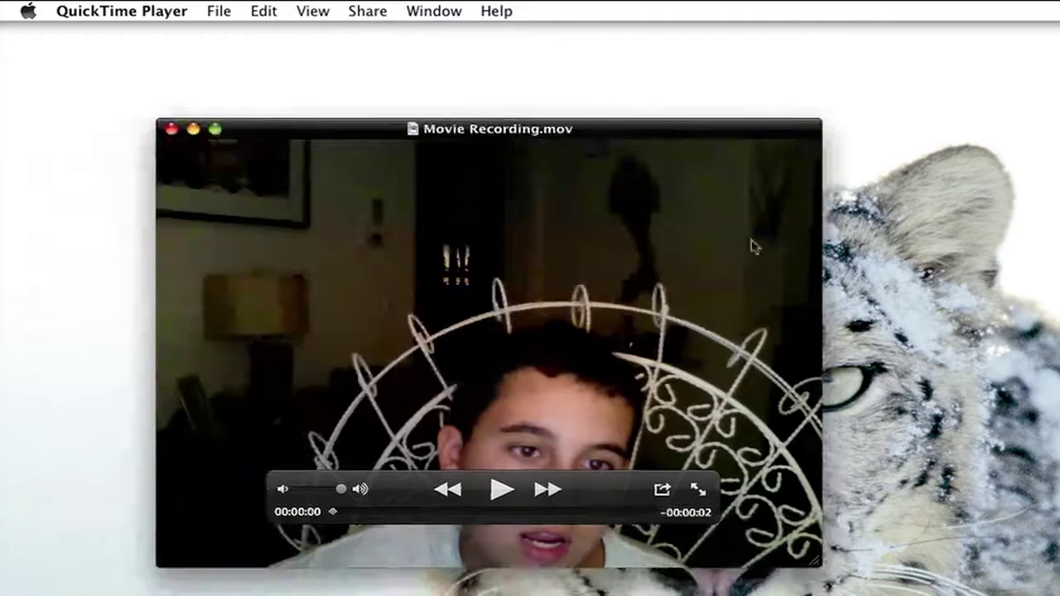
- Trim the recorded movie down to a short middle section by cutting off its beginning and end
{"action": "left_click", "coordinate": [662, 492]}
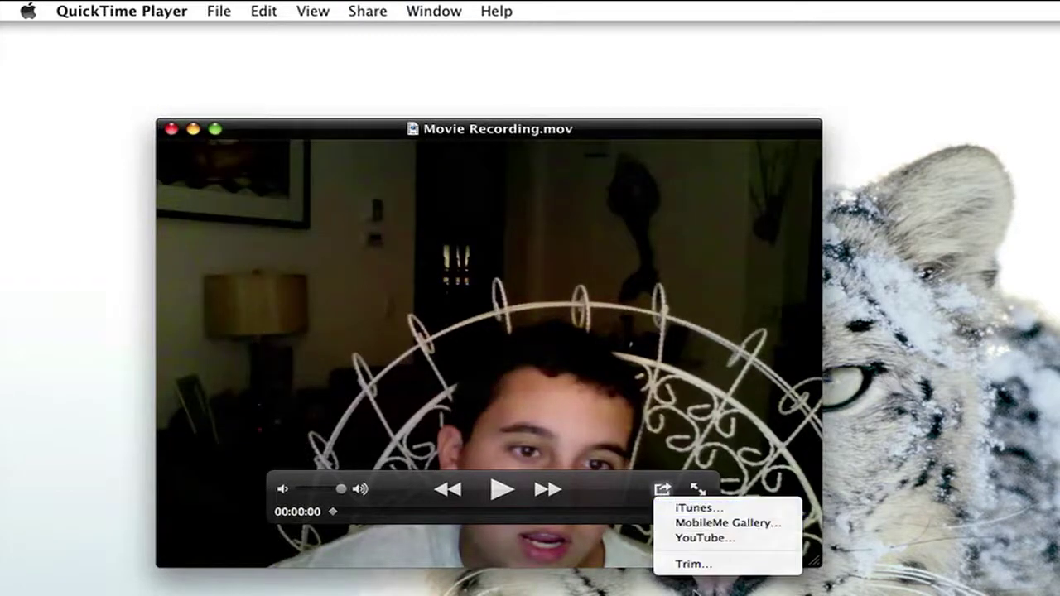
{"action": "left_click", "coordinate": [694, 565]}
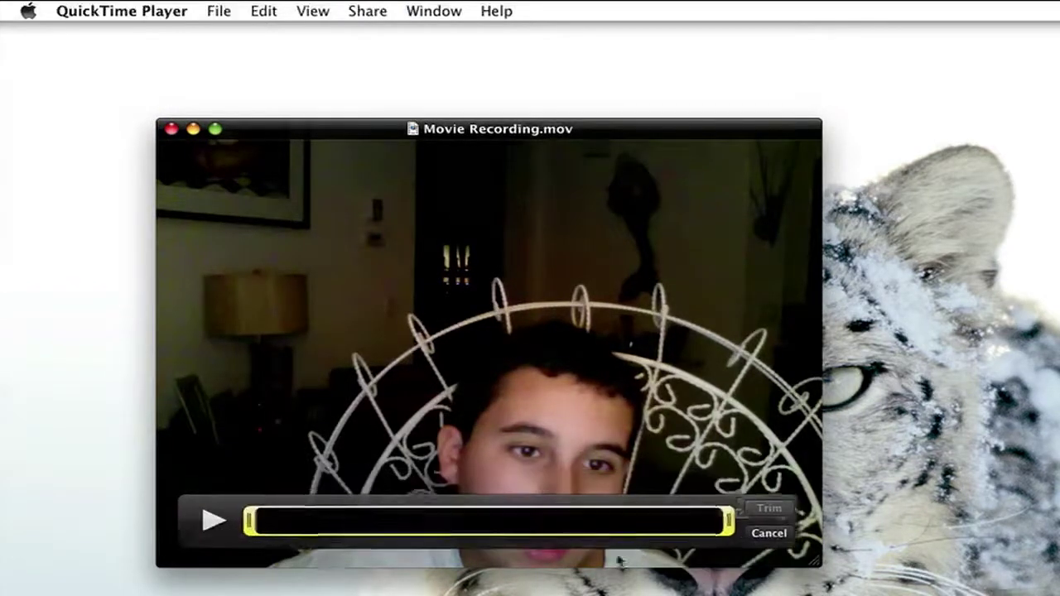
{"action": "left_click_drag", "start_coordinate": [250, 521], "coordinate": [468, 521]}
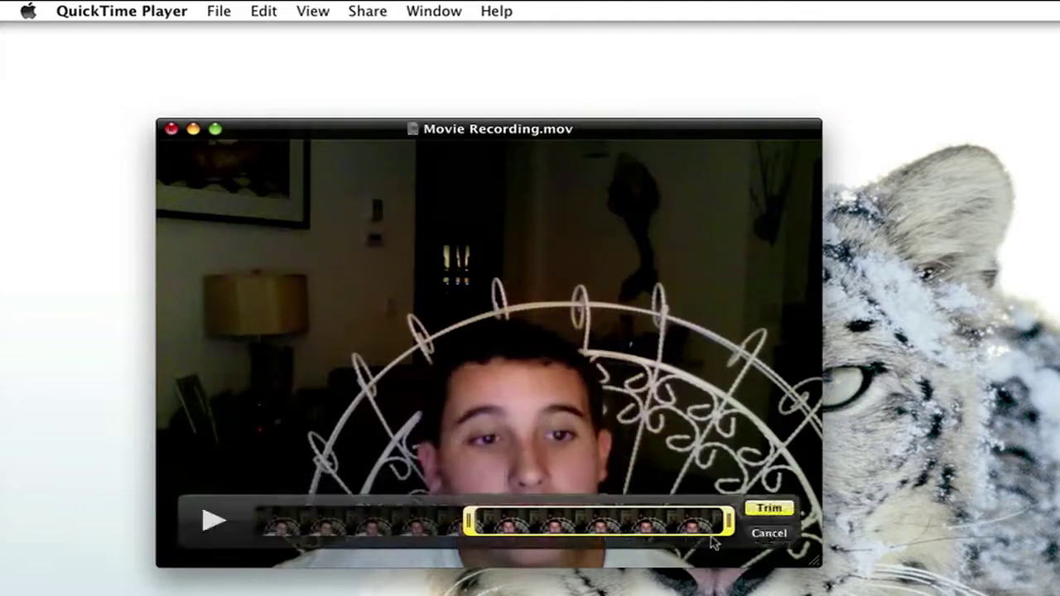
{"action": "left_click_drag", "start_coordinate": [729, 520], "coordinate": [585, 520]}
{"action": "left_click", "coordinate": [768, 510]}
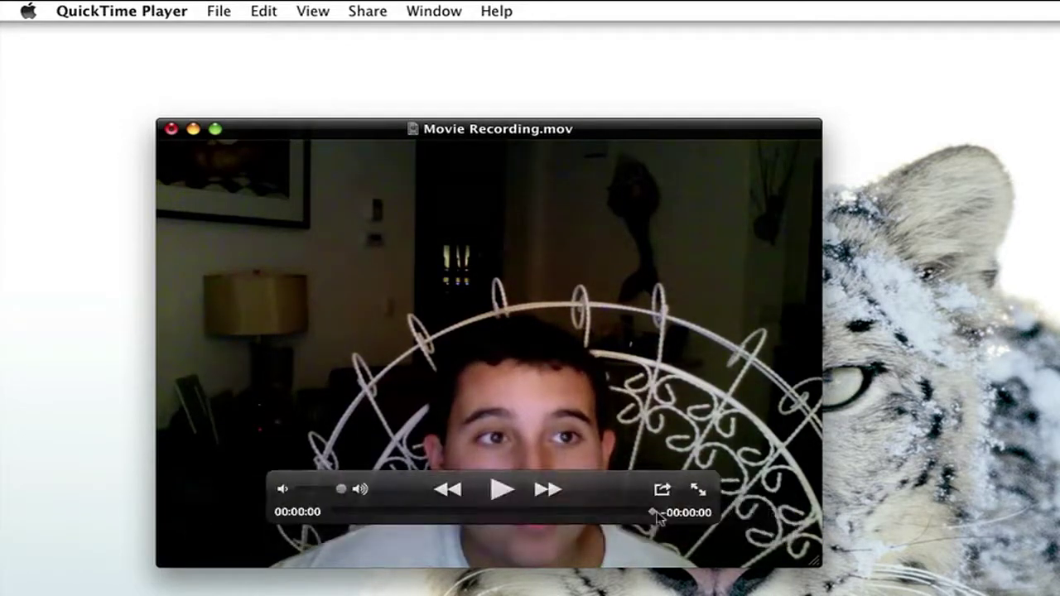
- Play back the trimmed movie recording and close its window
{"action": "left_click", "coordinate": [501, 489]}
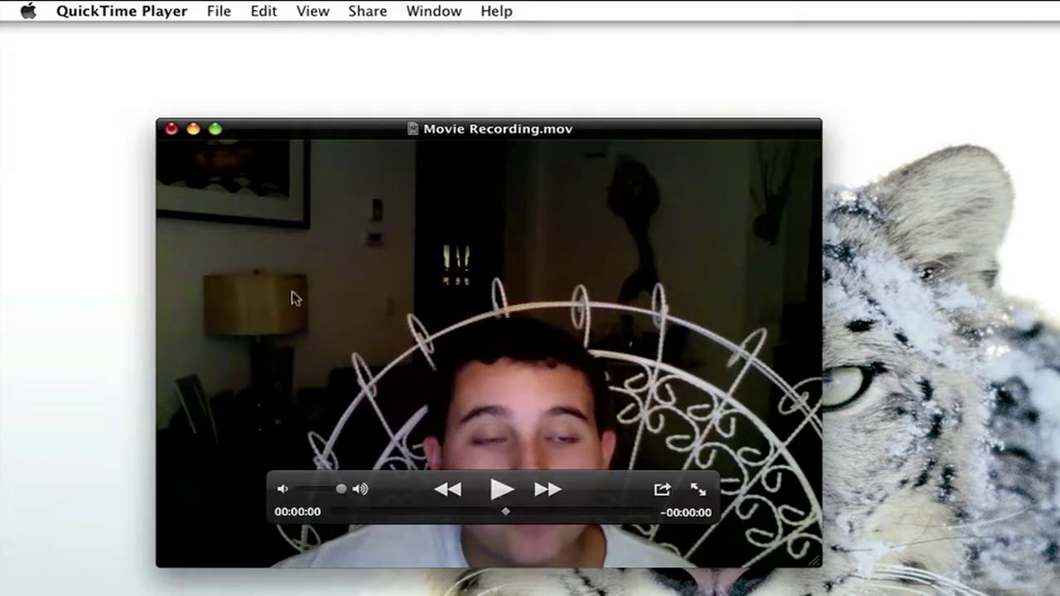
{"action": "left_click", "coordinate": [171, 129]}
{"action": "left_click", "coordinate": [442, 236]}
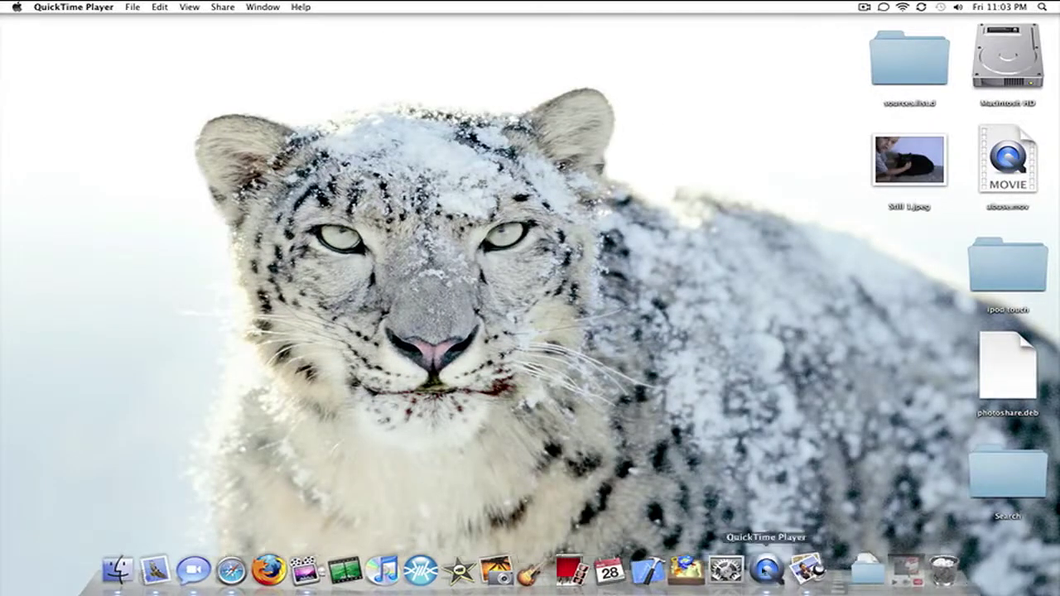
{"action": "left_click", "coordinate": [144, 8]}
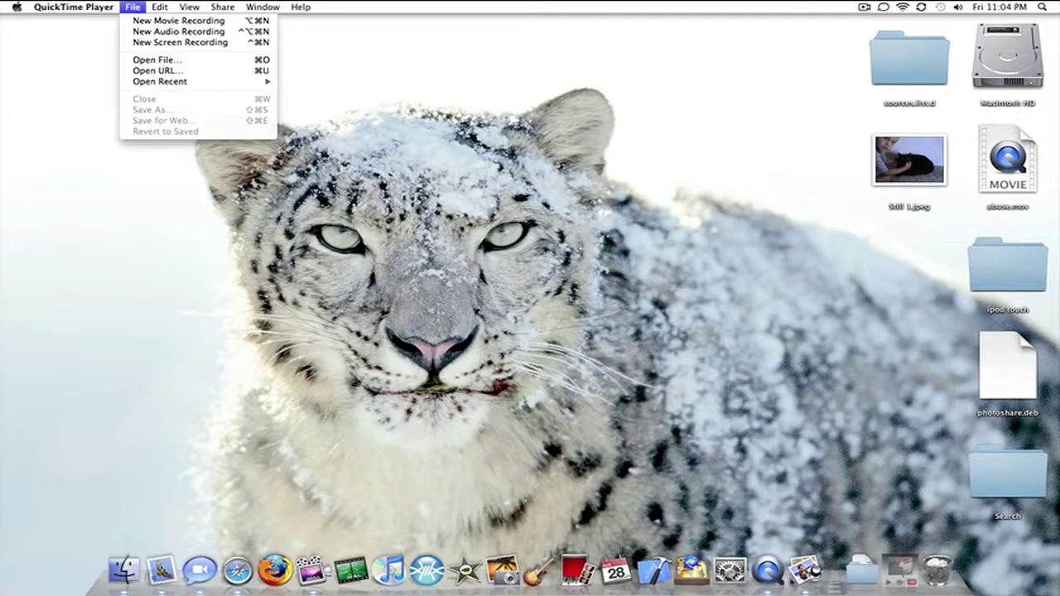
{"action": "mouse_move", "coordinate": [217, 12]}
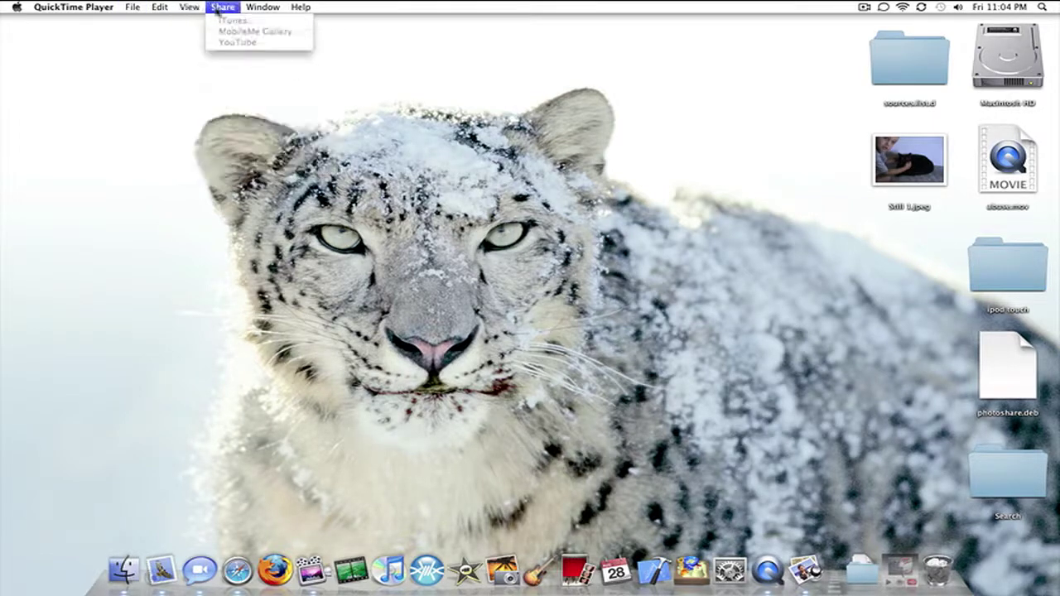
{"action": "left_click", "coordinate": [681, 193]}
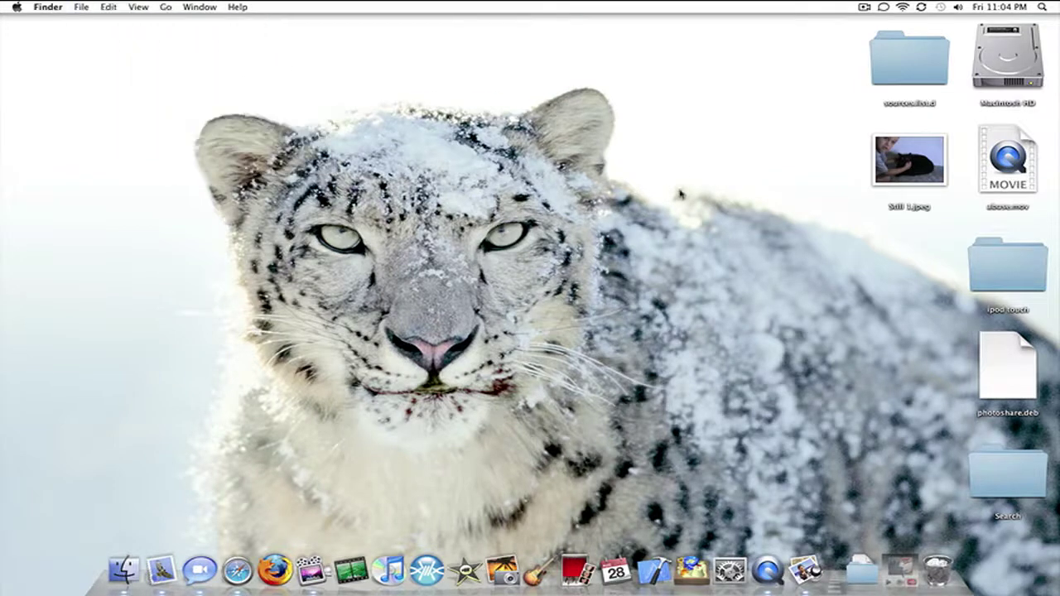
{"action": "left_click", "coordinate": [78, 7]}
{"action": "mouse_move", "coordinate": [108, 9]}
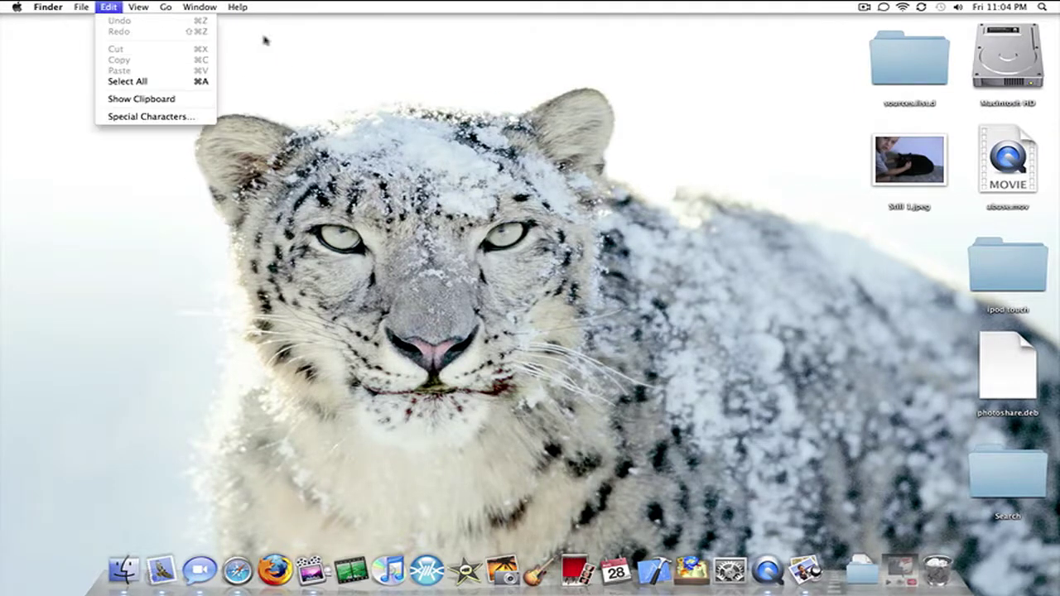
{"action": "left_click", "coordinate": [460, 85]}
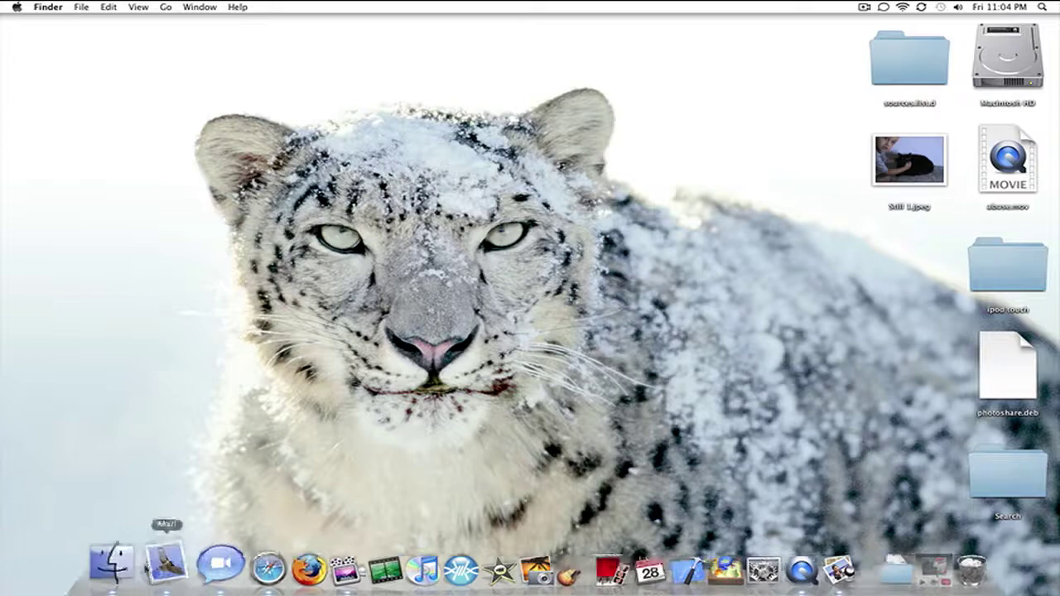
- Switch to Finder, open themehow2.mov from the Movies folder and close its player window
{"action": "left_click", "coordinate": [112, 563]}
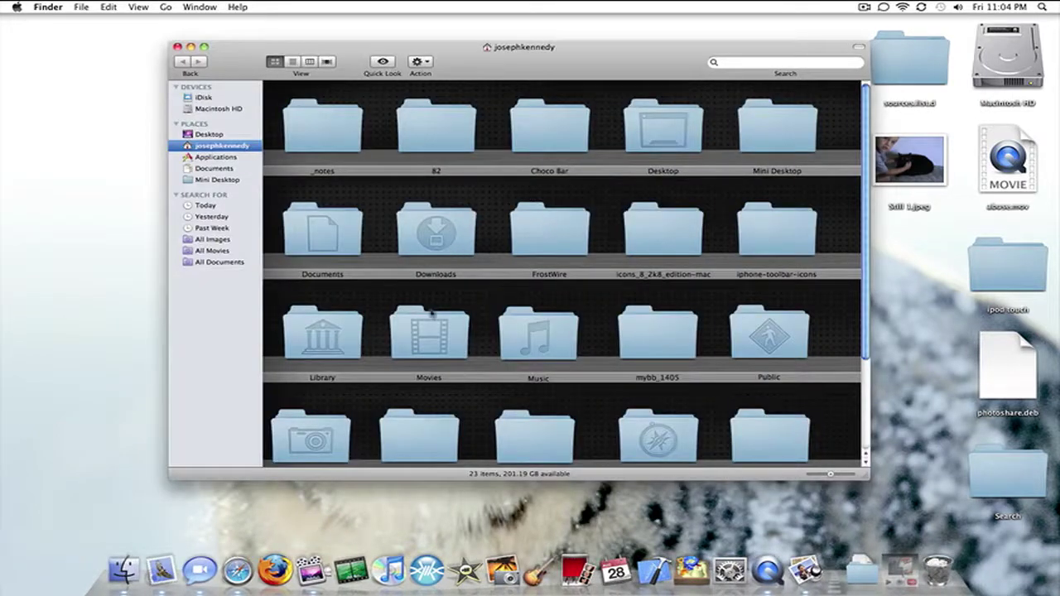
{"action": "double_click", "coordinate": [432, 313]}
{"action": "double_click", "coordinate": [437, 225]}
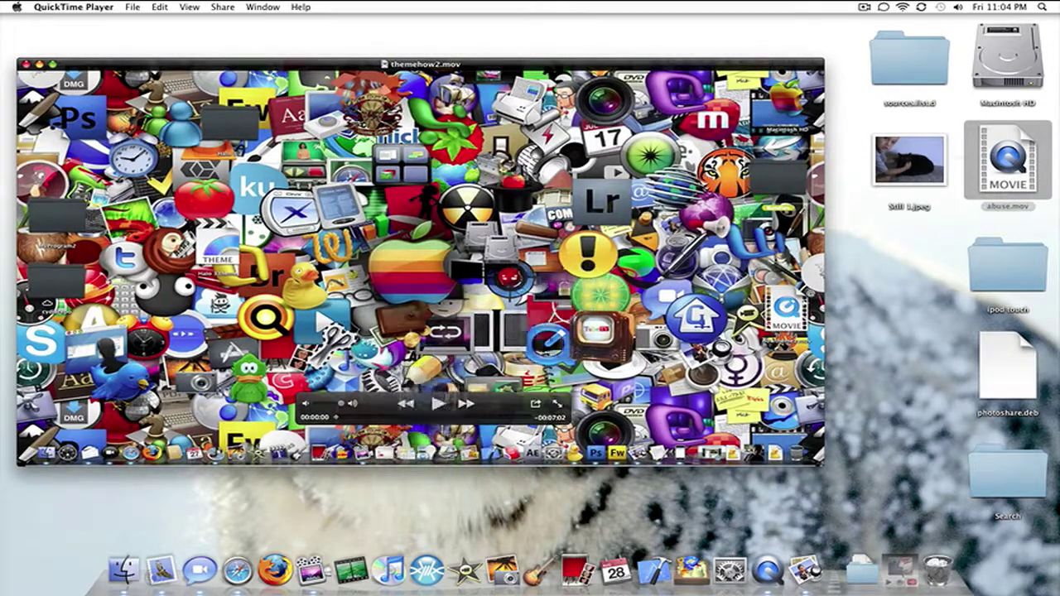
{"action": "left_click", "coordinate": [1007, 159]}
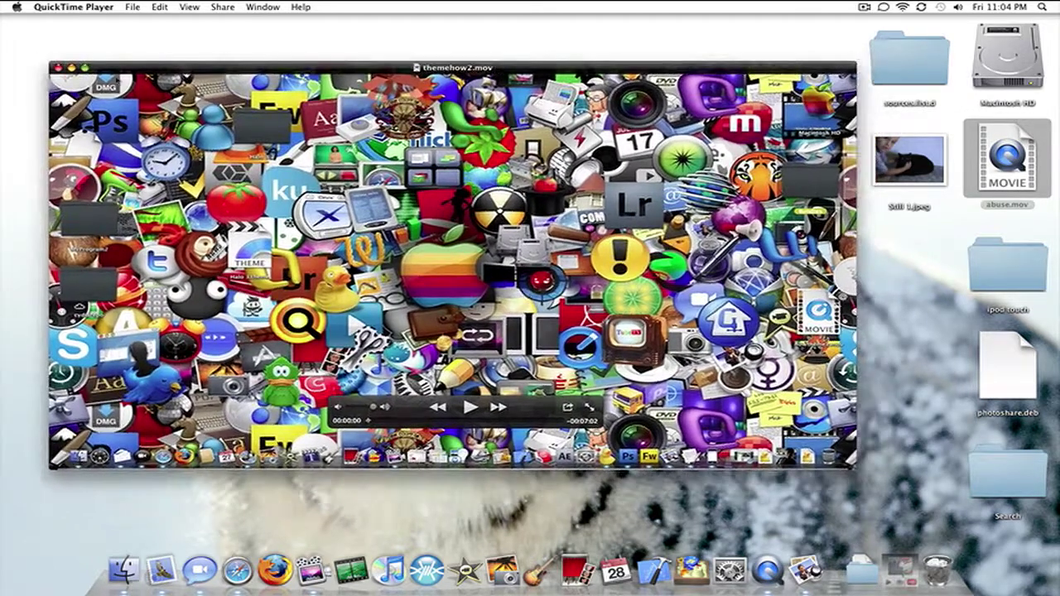
{"action": "left_click", "coordinate": [57, 67]}
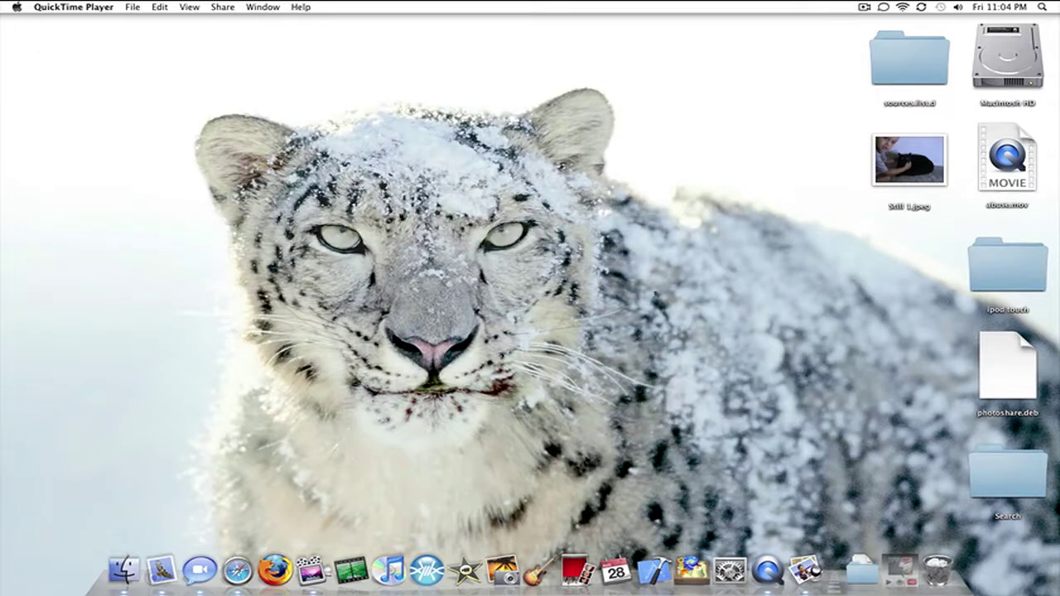
{"action": "key", "text": "super+q"}
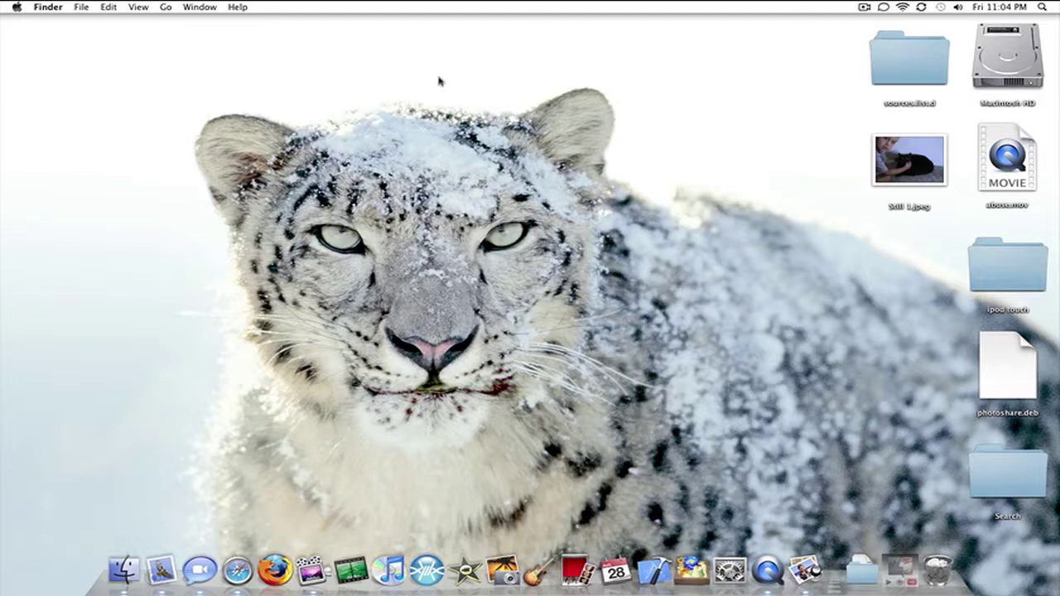
{"action": "left_click", "coordinate": [769, 569]}
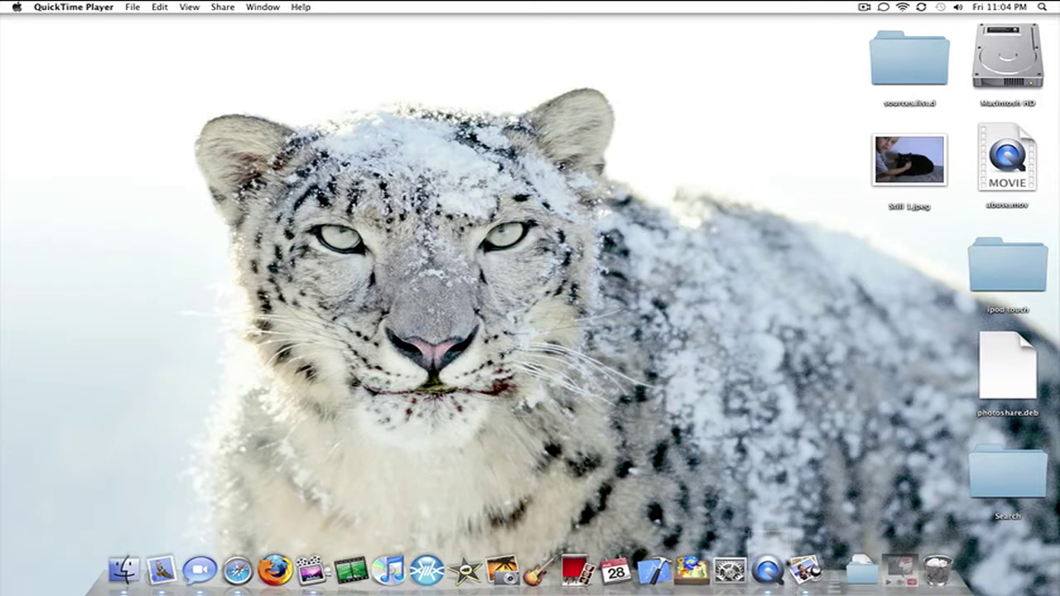
{"action": "left_click", "coordinate": [785, 551]}
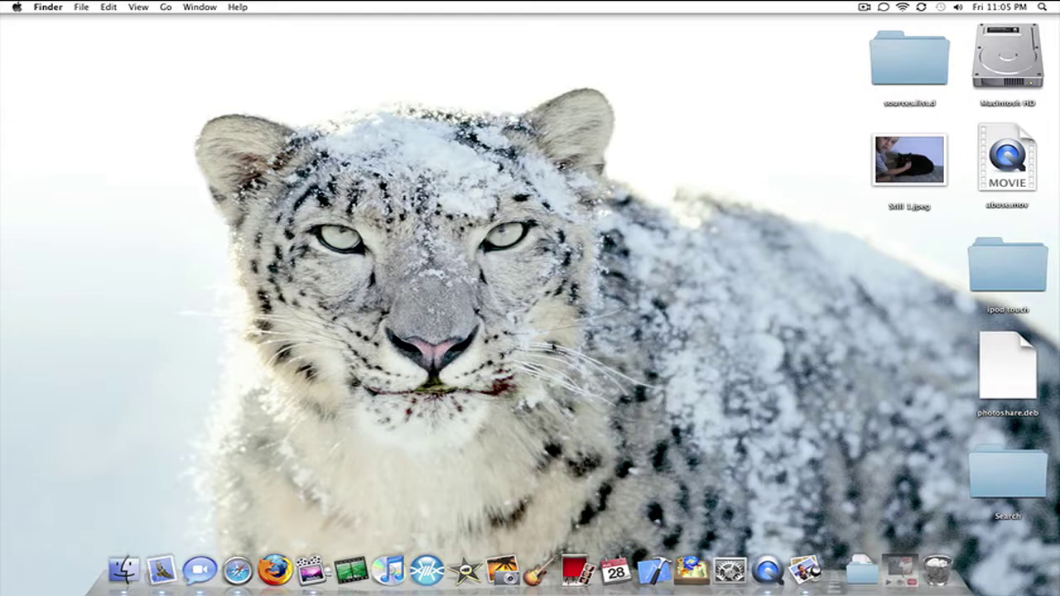
- Switch to QuickTime Player, view its recently opened files, and show and close the Movie Inspector
{"action": "left_click", "coordinate": [767, 570]}
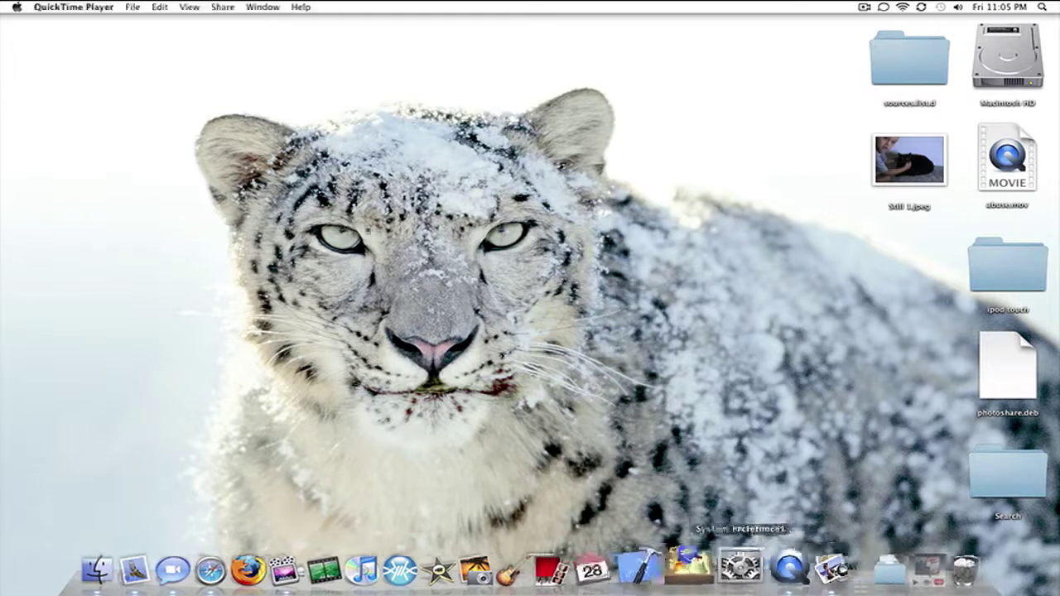
{"action": "left_click", "coordinate": [131, 8]}
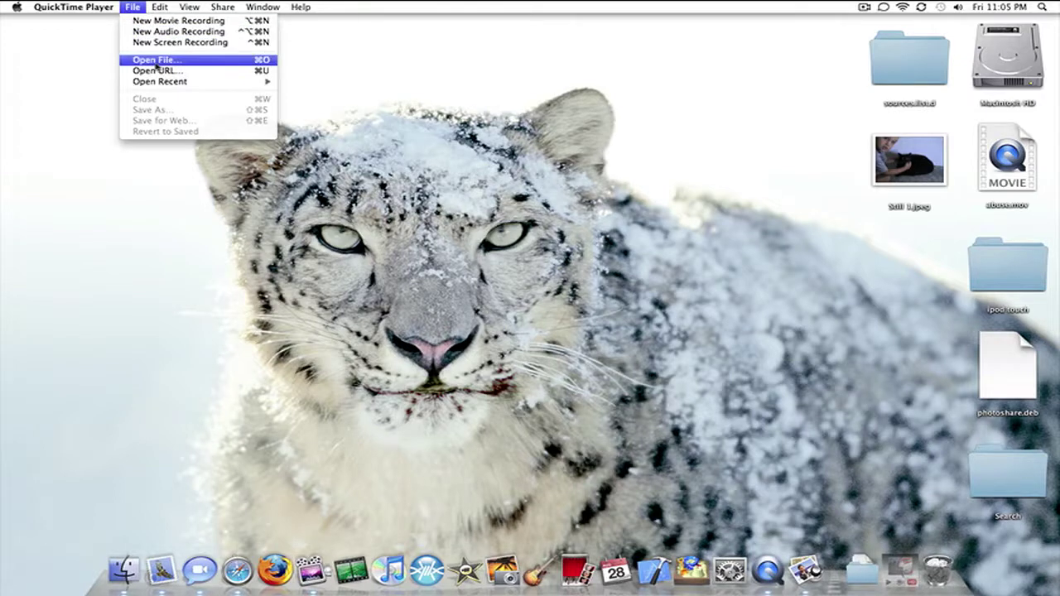
{"action": "mouse_move", "coordinate": [183, 85]}
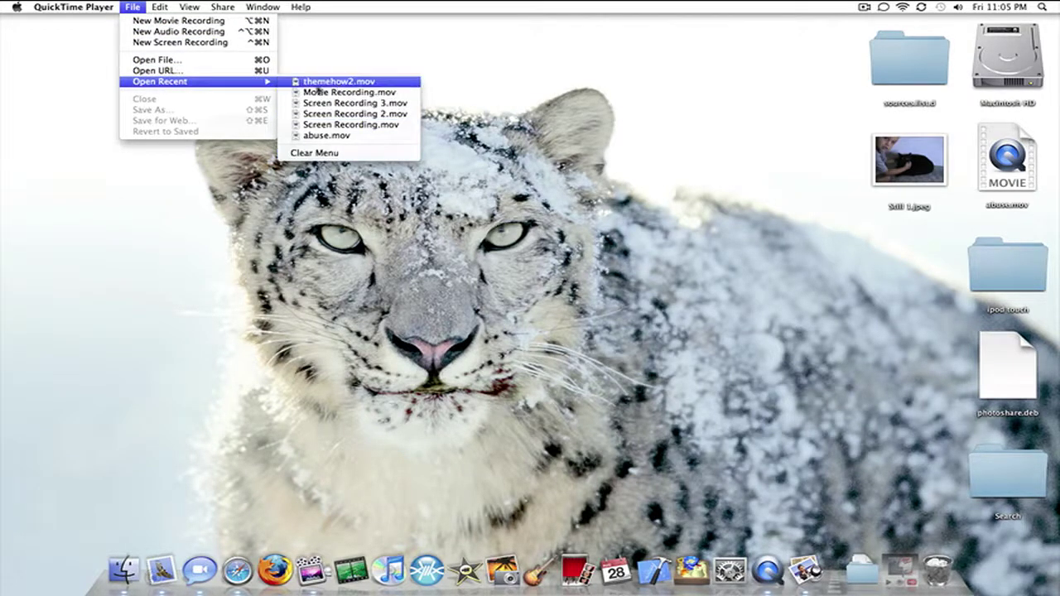
{"action": "mouse_move", "coordinate": [210, 6]}
{"action": "mouse_move", "coordinate": [250, 6]}
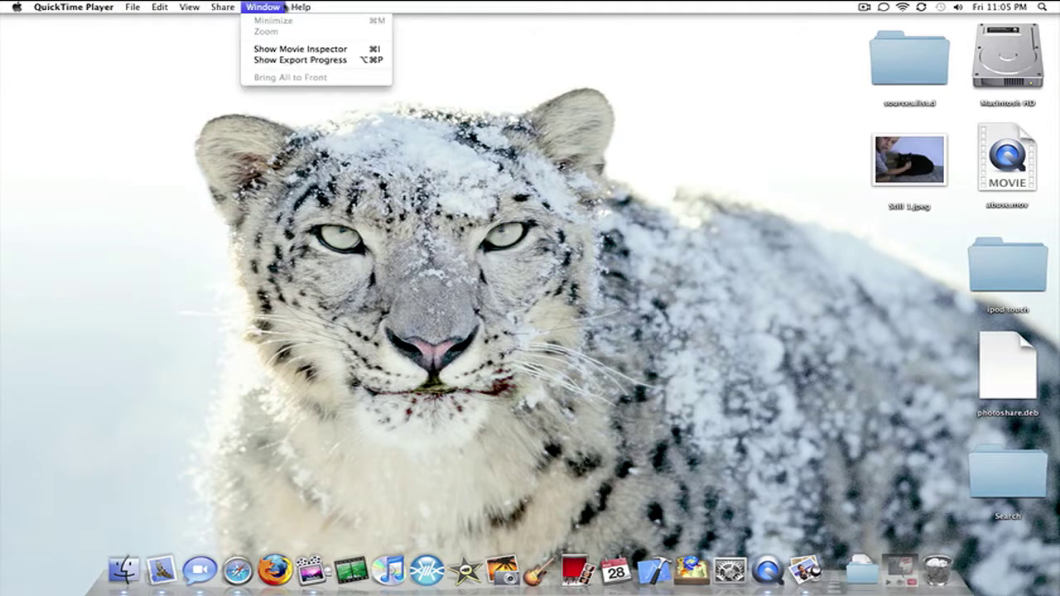
{"action": "left_click", "coordinate": [282, 50]}
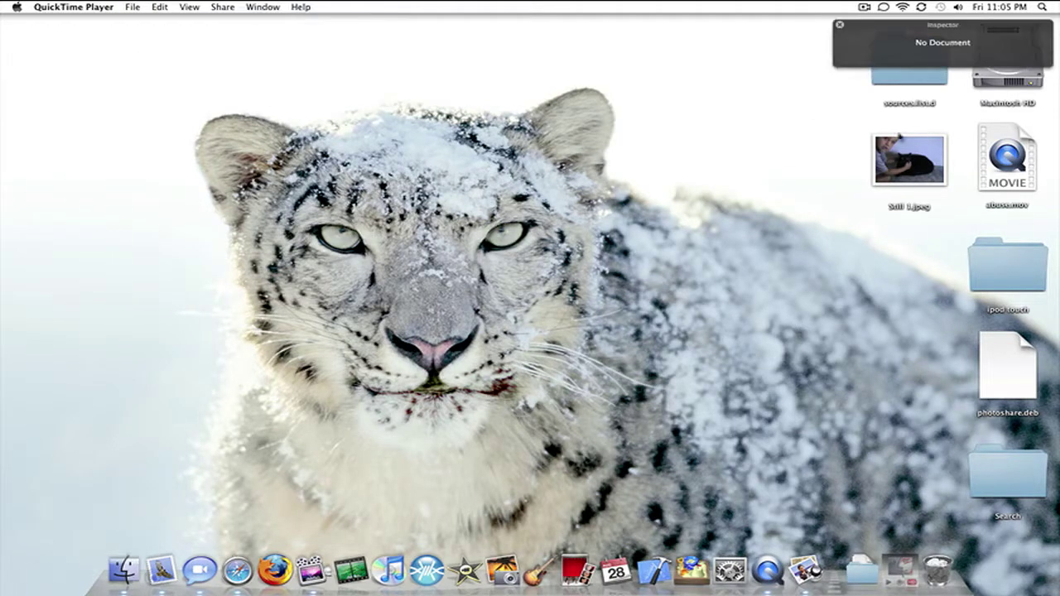
{"action": "left_click", "coordinate": [839, 24]}
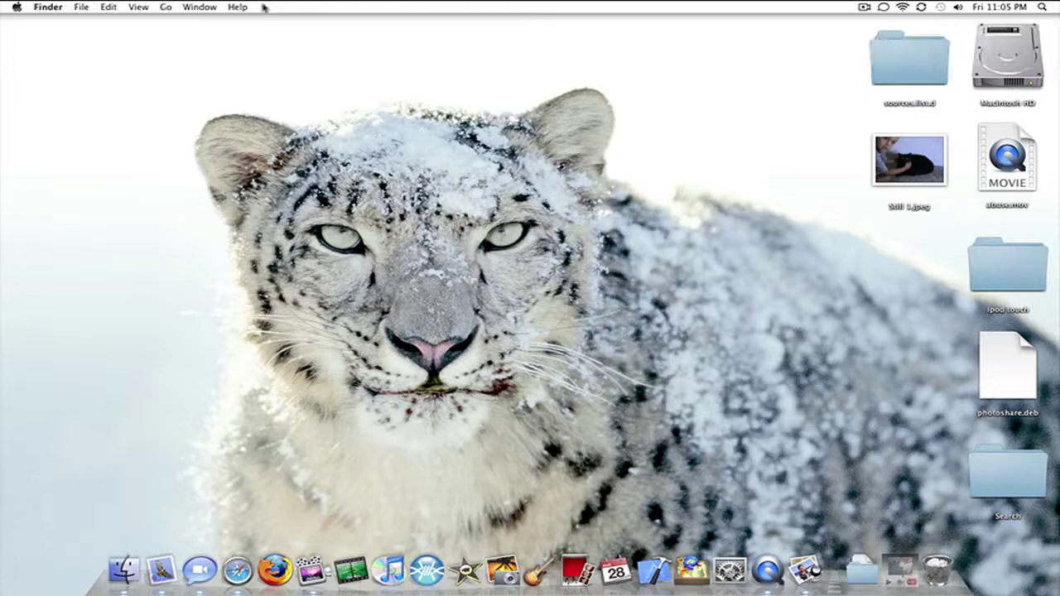
- Open the Services Preferences from QuickTime Player, enable the Capture Full Screen service and close the preferences window
{"action": "left_click", "coordinate": [765, 568]}
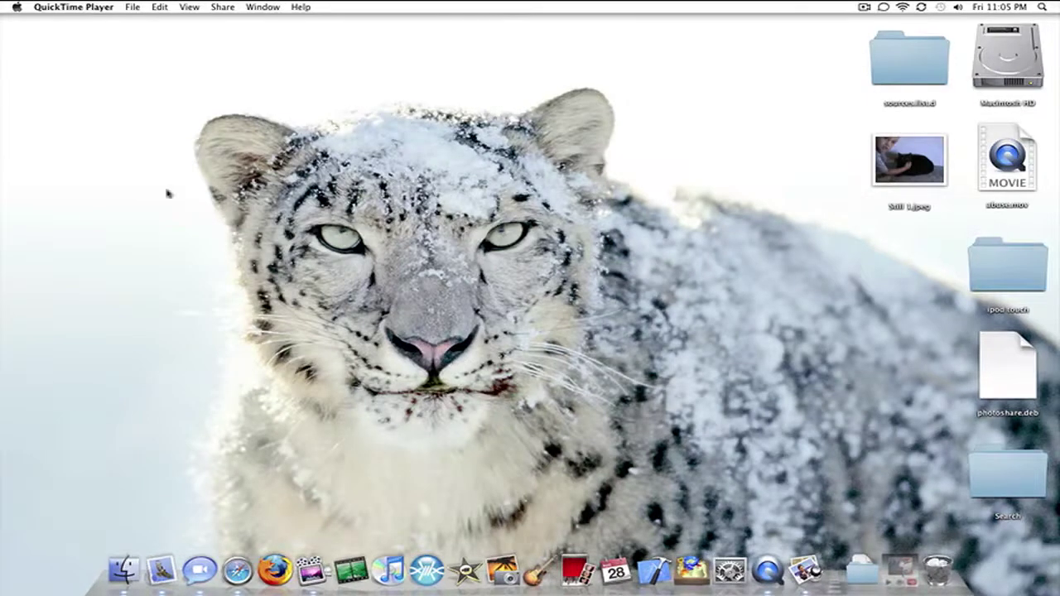
{"action": "left_click", "coordinate": [88, 13]}
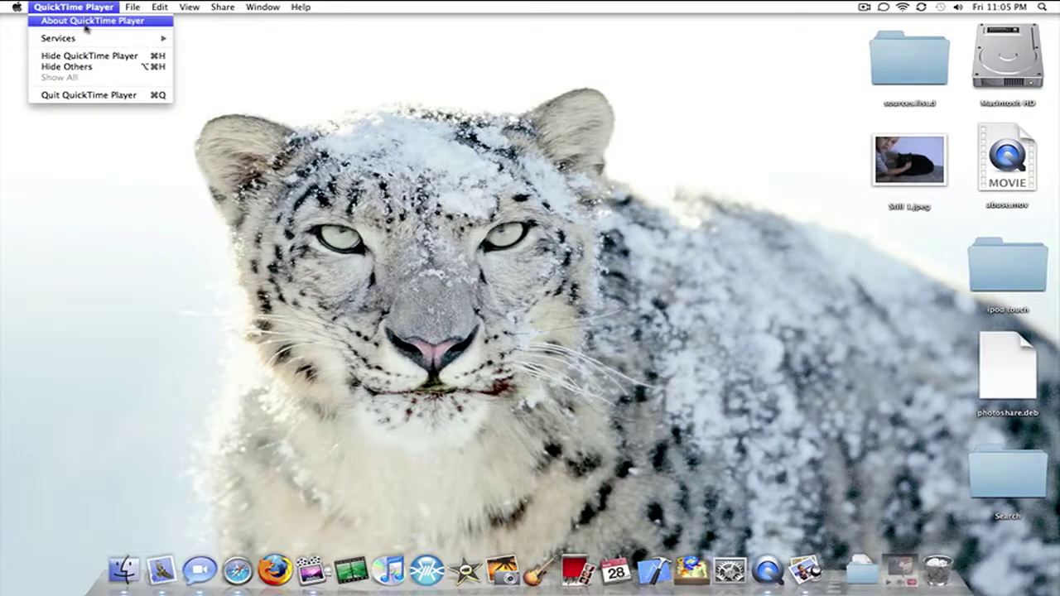
{"action": "mouse_move", "coordinate": [80, 39]}
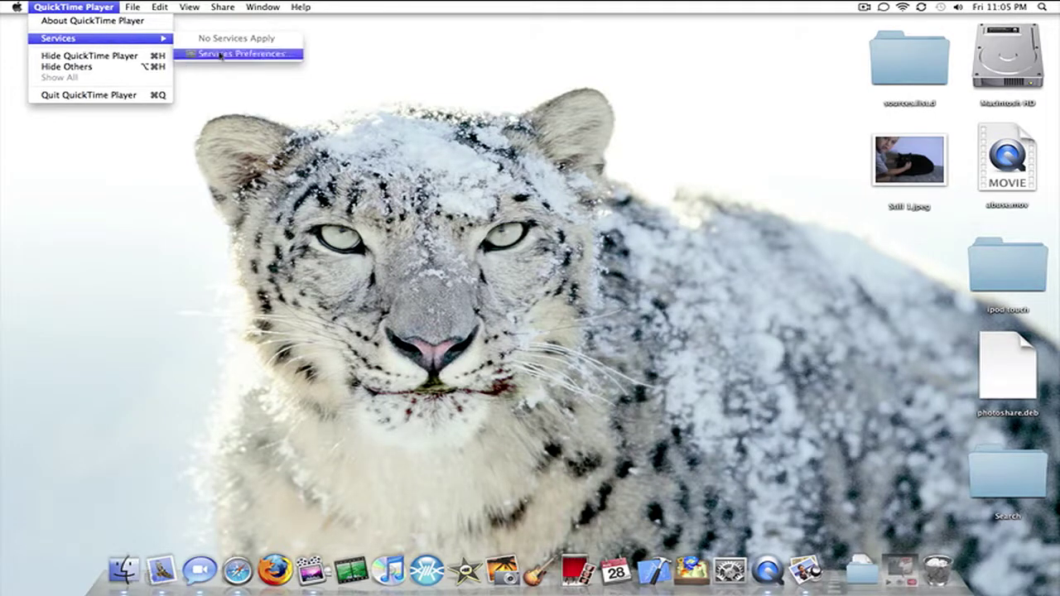
{"action": "left_click", "coordinate": [221, 55]}
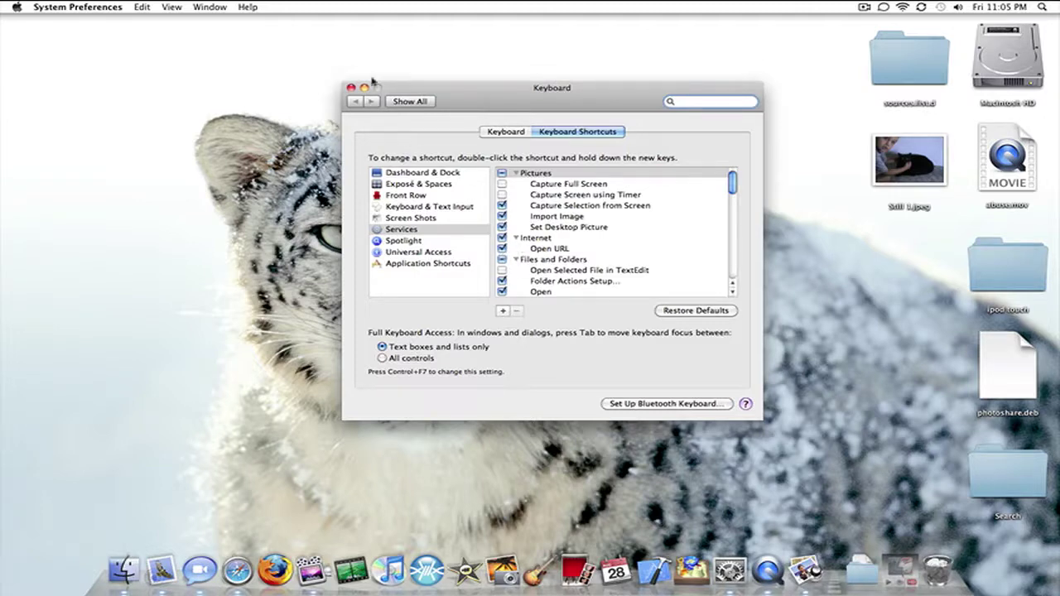
{"action": "left_click", "coordinate": [502, 184]}
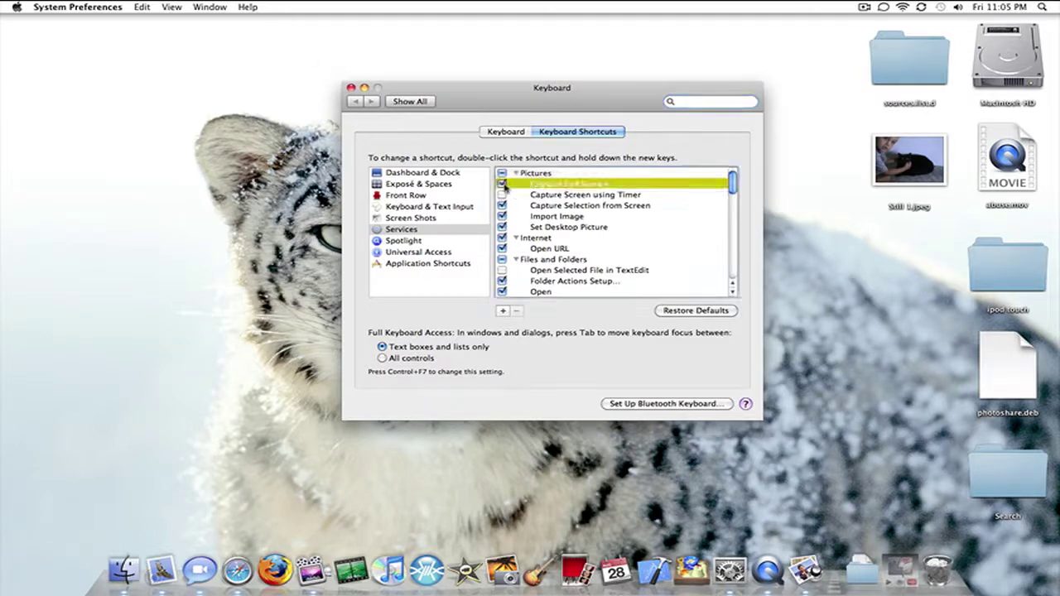
{"action": "left_click", "coordinate": [350, 87]}
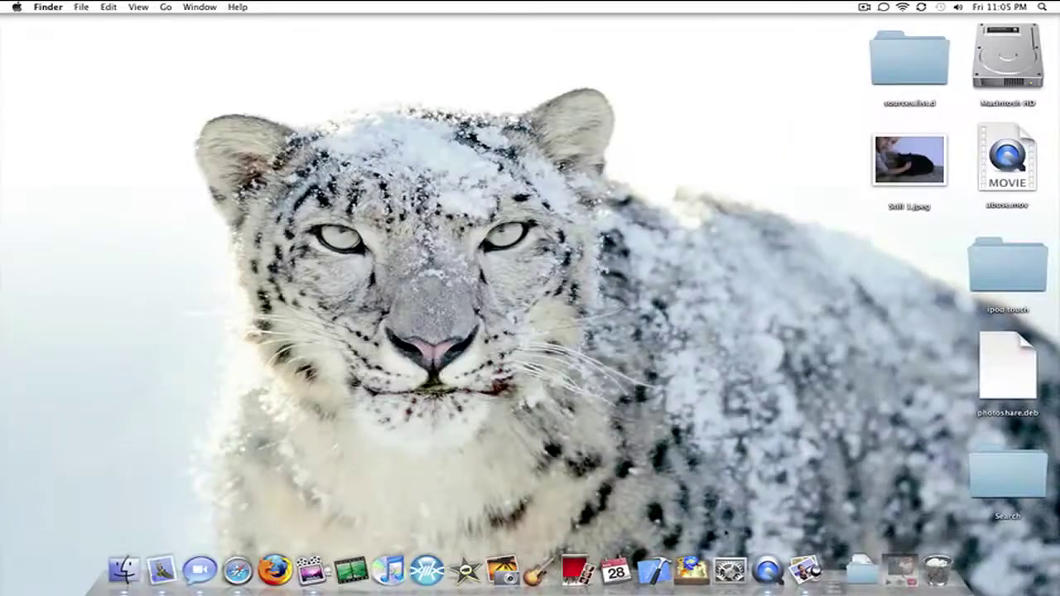
- Return to QuickTime Player and start a new screen recording, confirming the start
{"action": "left_click", "coordinate": [768, 569]}
{"action": "left_click", "coordinate": [133, 7]}
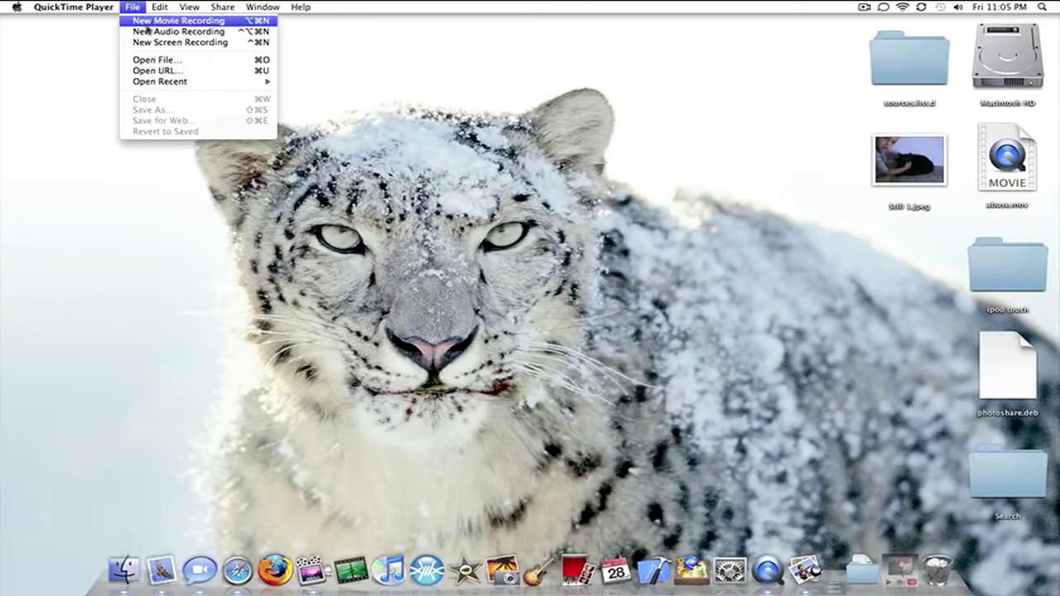
{"action": "left_click", "coordinate": [165, 41]}
{"action": "left_click", "coordinate": [123, 111]}
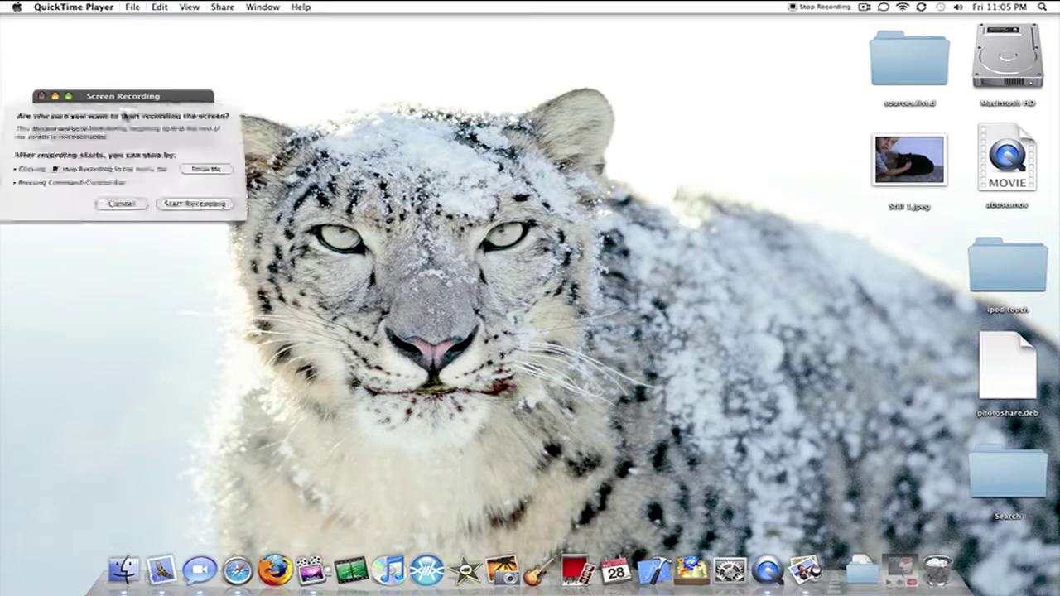
{"action": "left_click", "coordinate": [195, 203]}
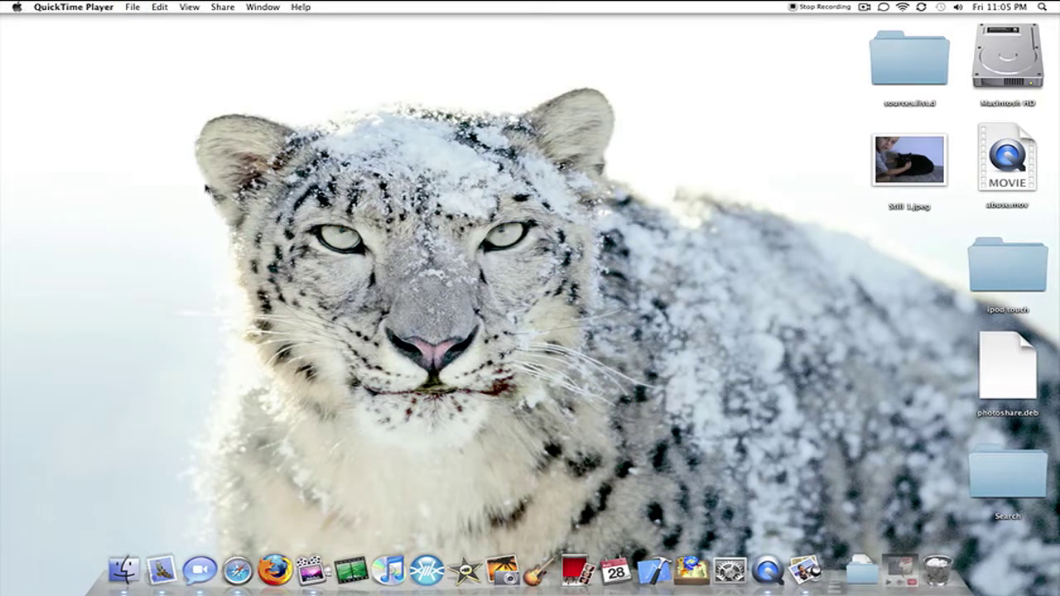
- Stop the screen recording and close the player window of the recorded movie
{"action": "left_click", "coordinate": [795, 7]}
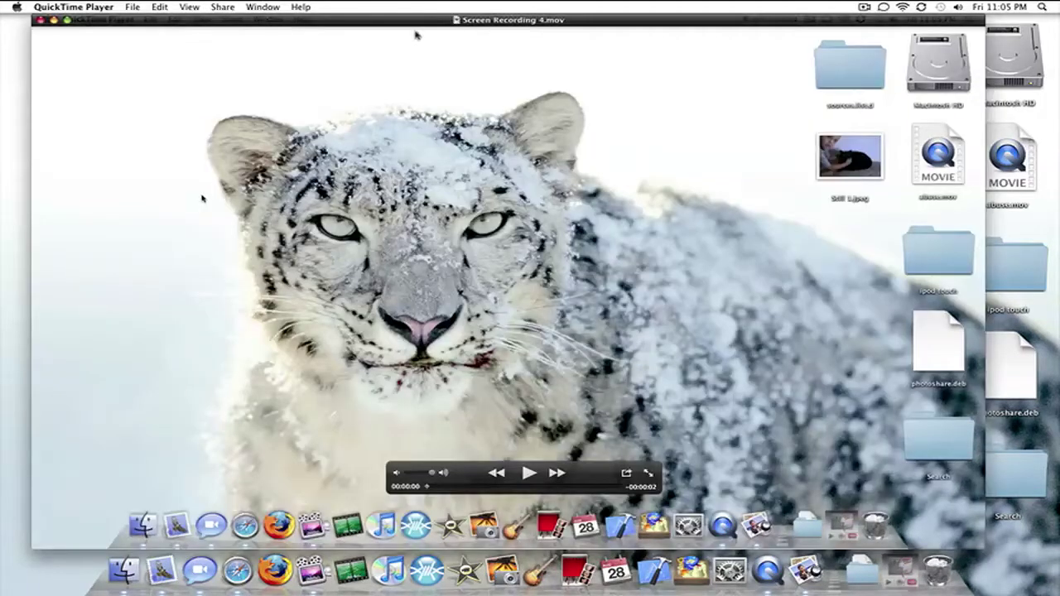
{"action": "left_click", "coordinate": [40, 20]}
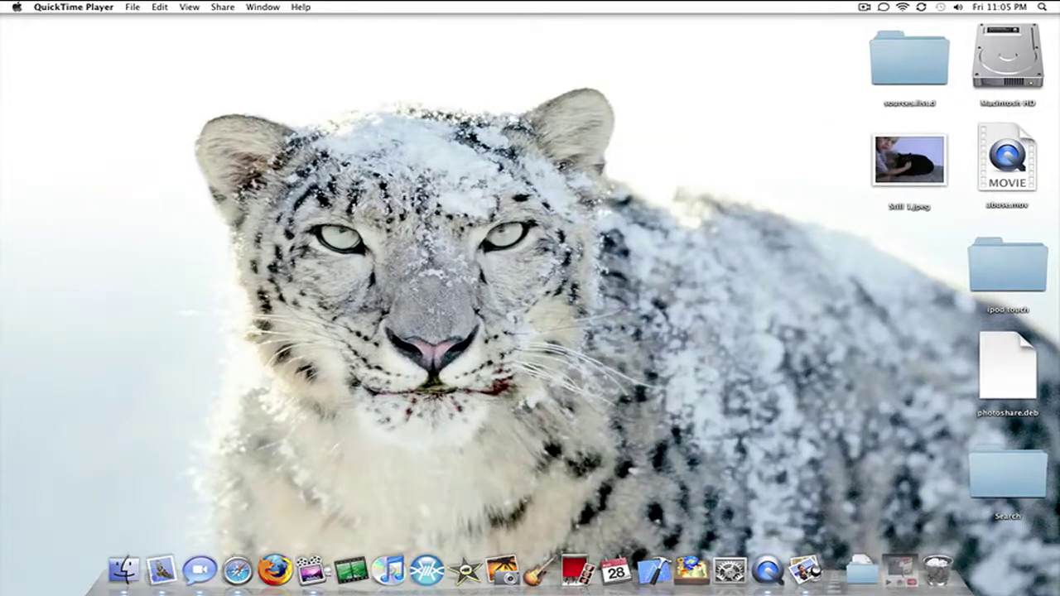
- Switch to System Preferences, view the Universal Access settings for seeing, and close the preferences window
{"action": "left_click", "coordinate": [729, 570]}
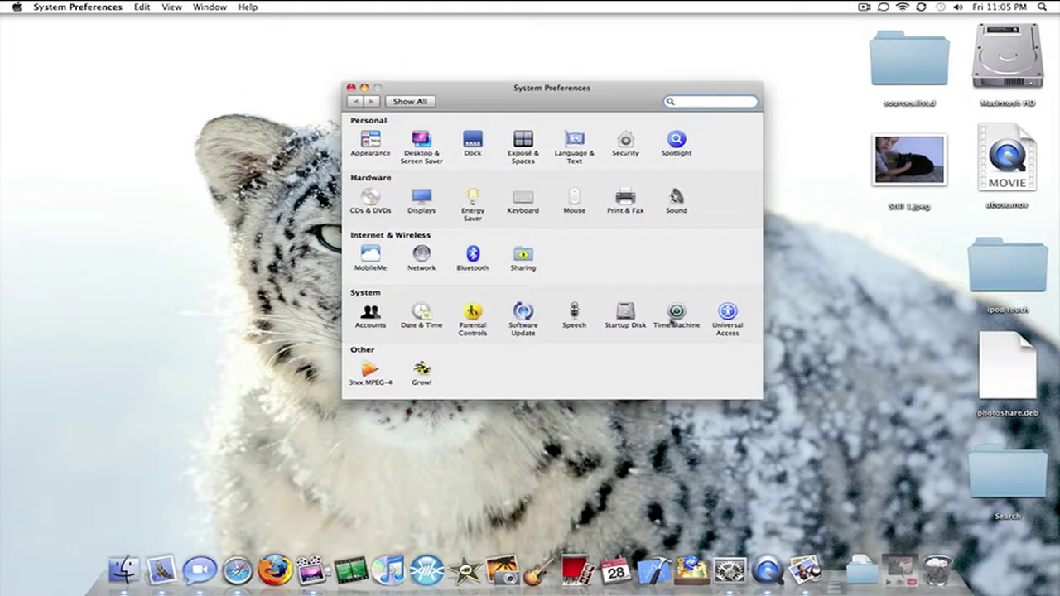
{"action": "left_click", "coordinate": [727, 313]}
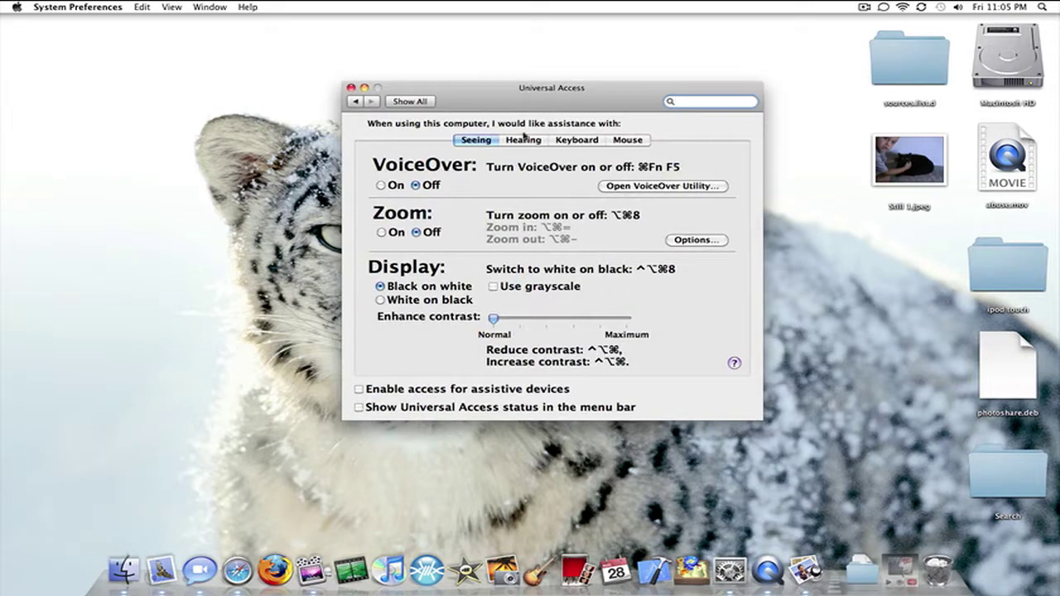
{"action": "left_click", "coordinate": [351, 87]}
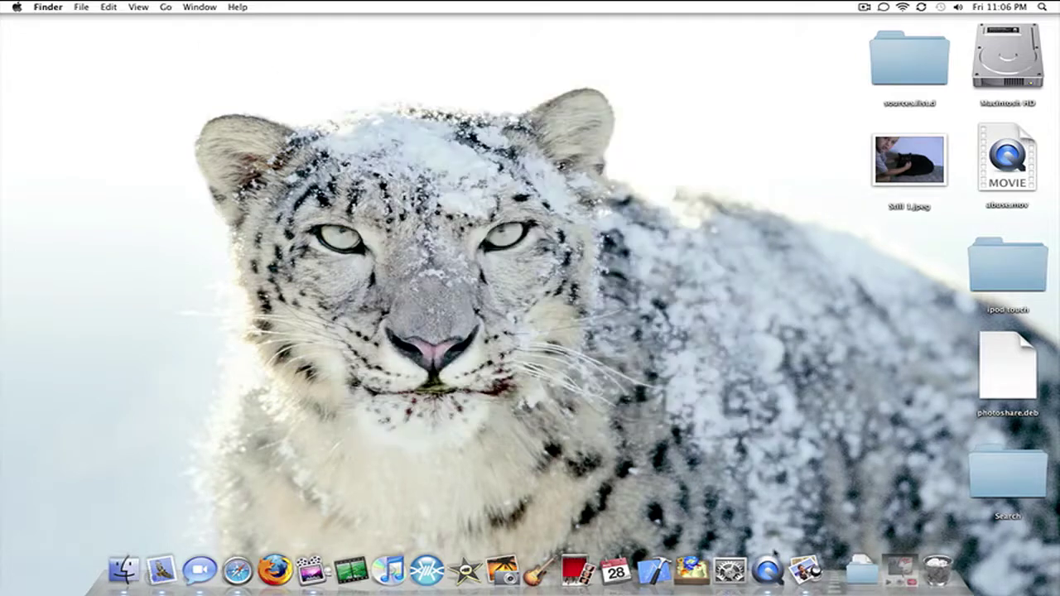
- Reopen the Services Preferences from QuickTime Player, disable the Capture Full Screen service, look through the services list and close the window
{"action": "left_click", "coordinate": [768, 568]}
{"action": "left_click", "coordinate": [47, 8]}
{"action": "mouse_move", "coordinate": [58, 38]}
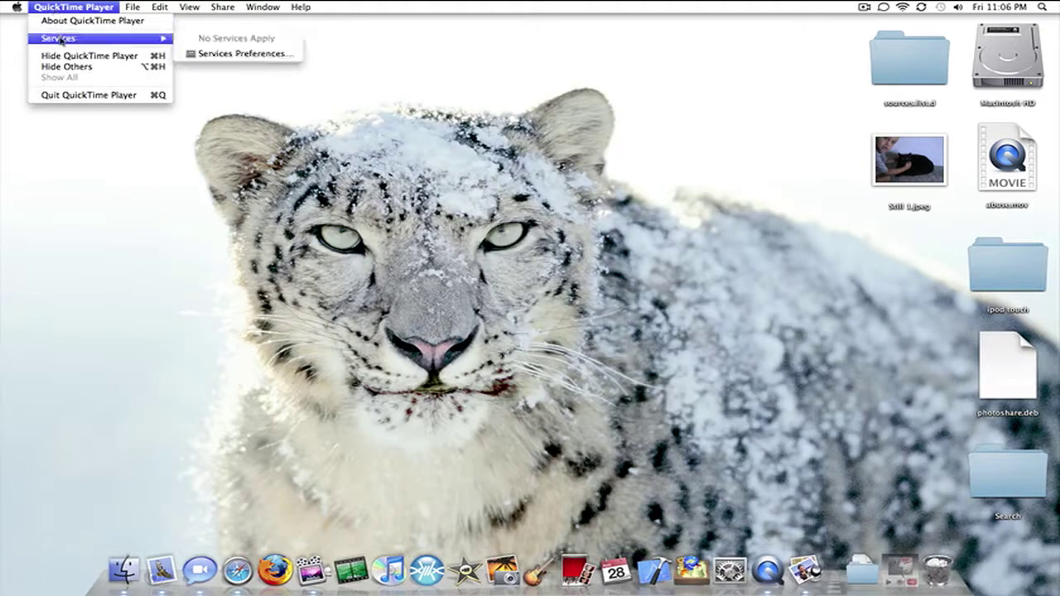
{"action": "left_click", "coordinate": [265, 54]}
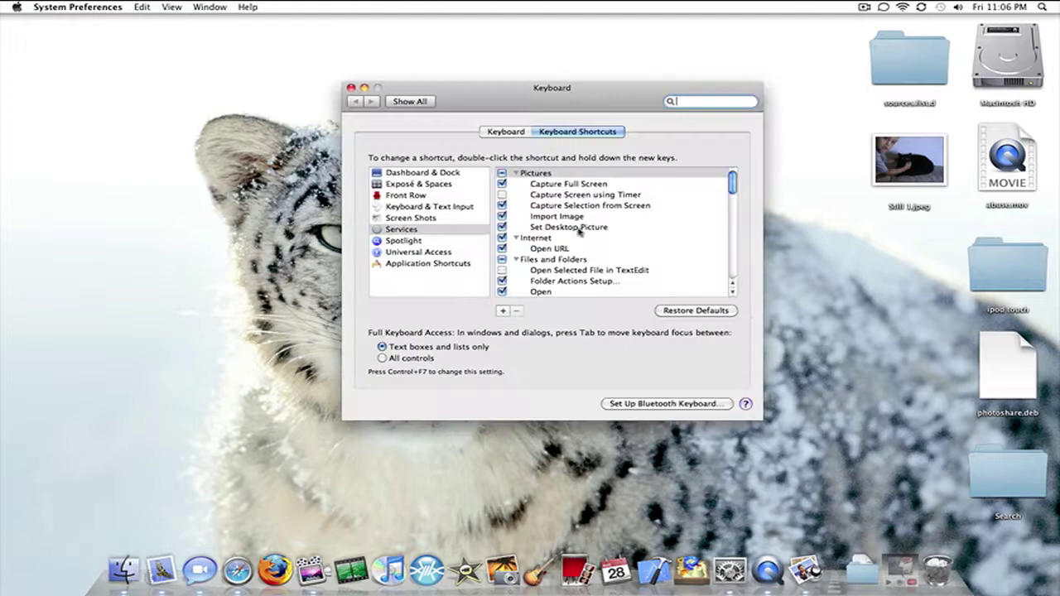
{"action": "left_click", "coordinate": [502, 184]}
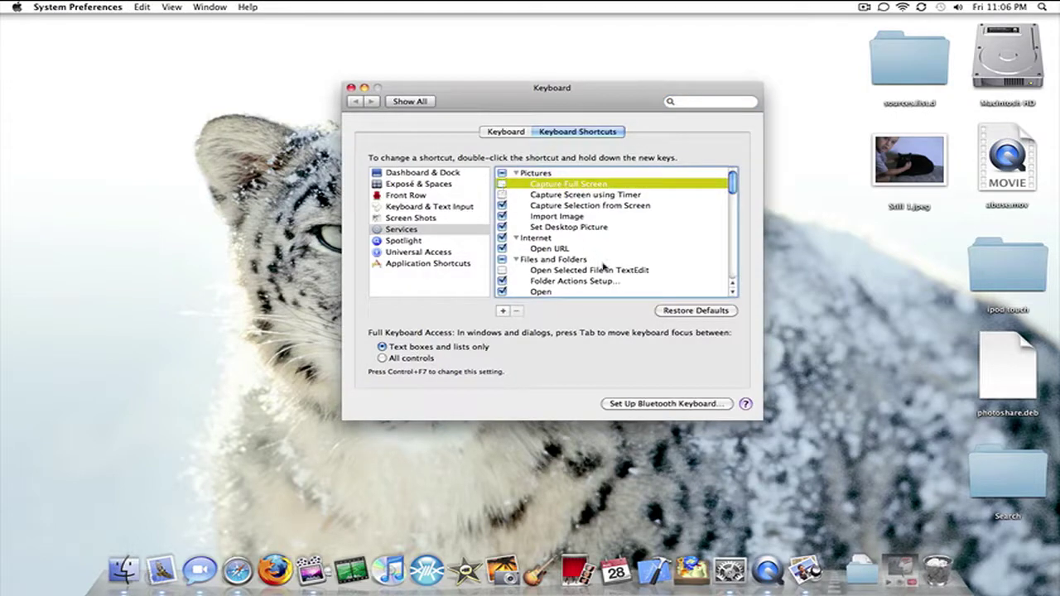
{"action": "scroll", "coordinate": [580, 265], "scroll_direction": "down", "scroll_amount": 3}
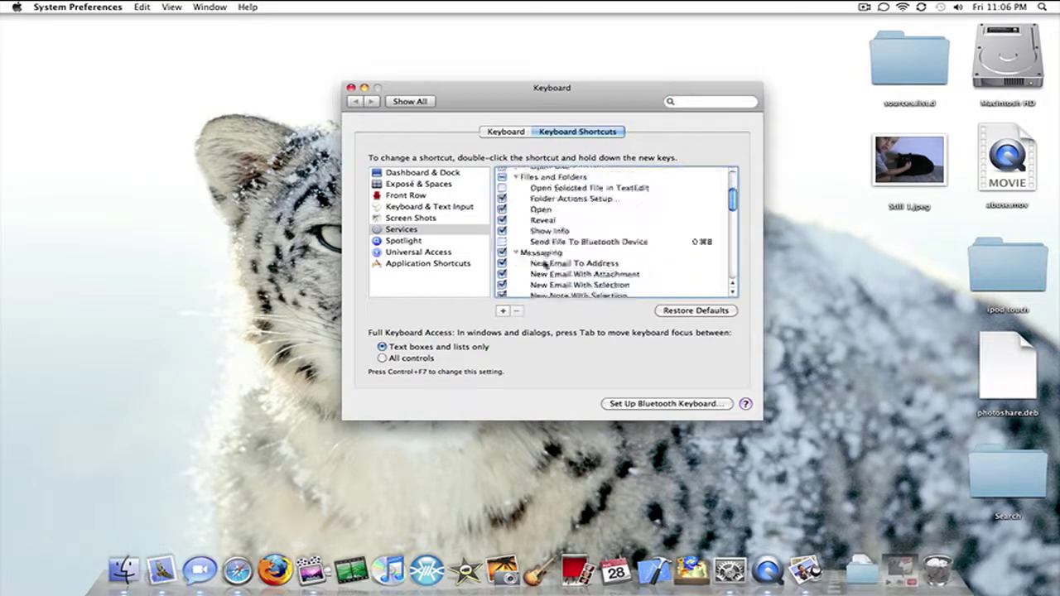
{"action": "scroll", "coordinate": [601, 272], "scroll_direction": "up", "scroll_amount": 3}
{"action": "left_click", "coordinate": [350, 88]}
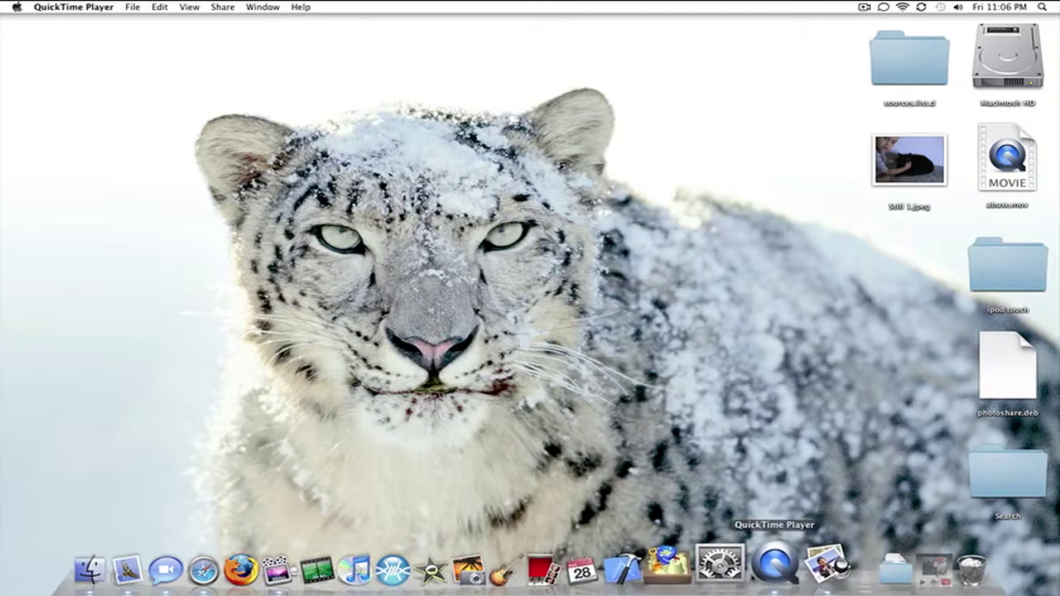
- Quit QuickTime Player from its Dock options
{"action": "right_click", "coordinate": [764, 570]}
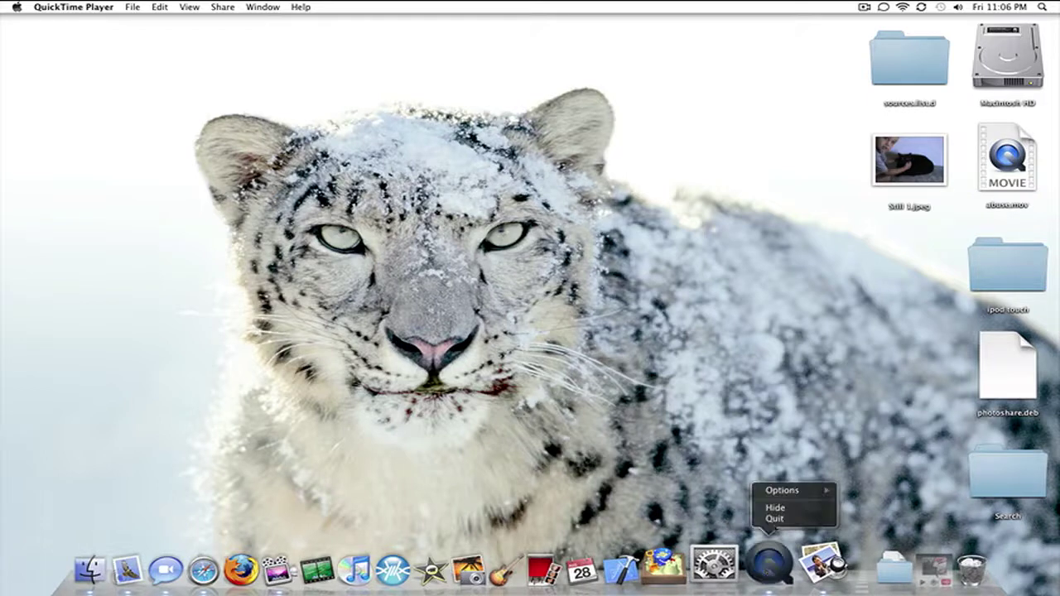
{"action": "left_click", "coordinate": [774, 518]}
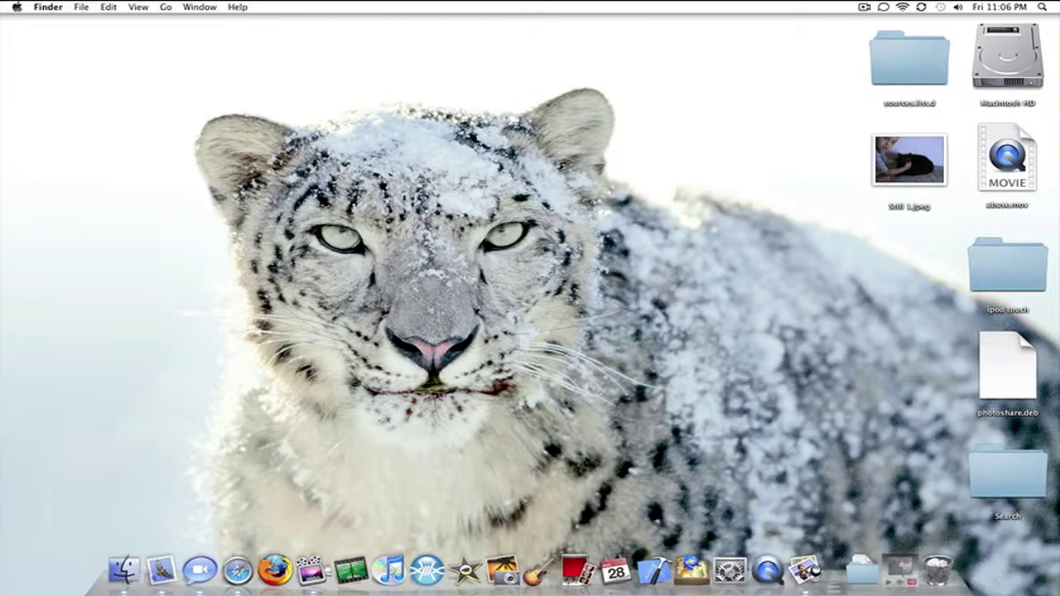